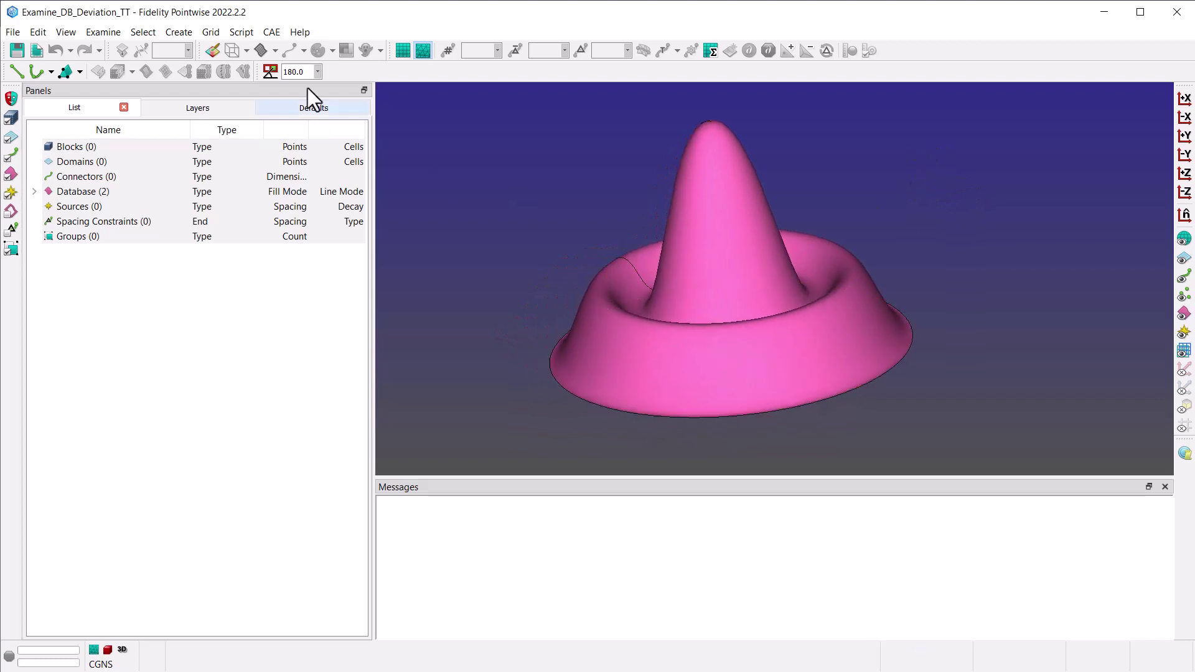
# Isolate layer 20 (Grid) as the current layer and go back to the entity list.
pyautogui.click(195, 107)
pyautogui.doubleClick(114, 265)
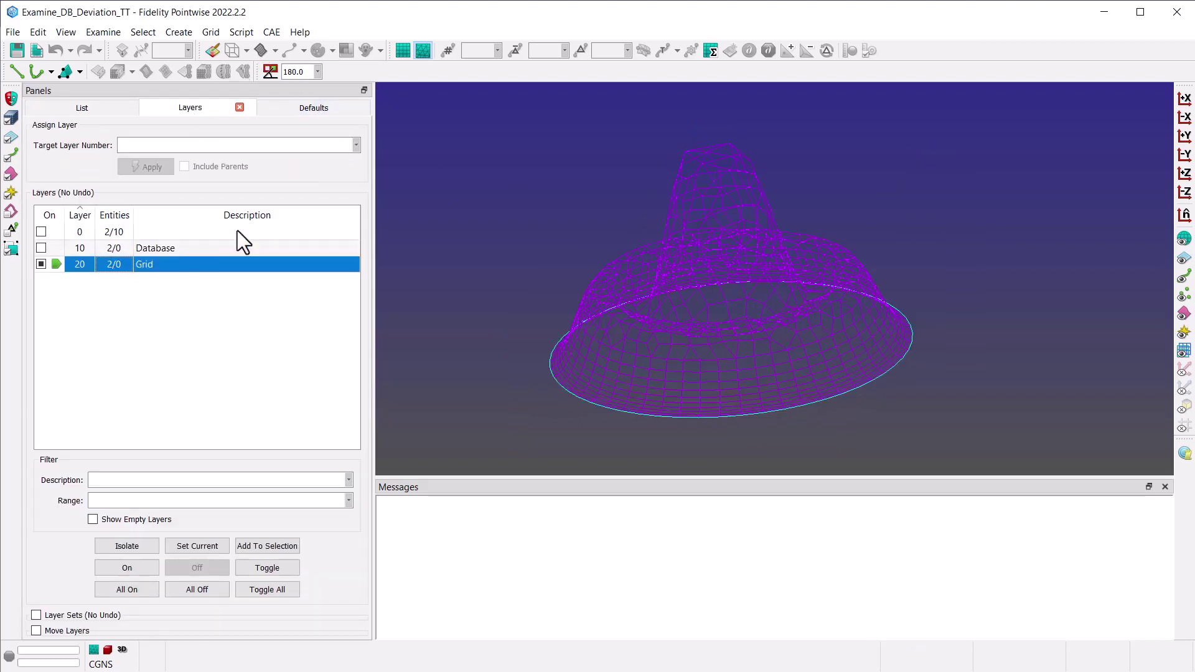
pyautogui.click(84, 109)
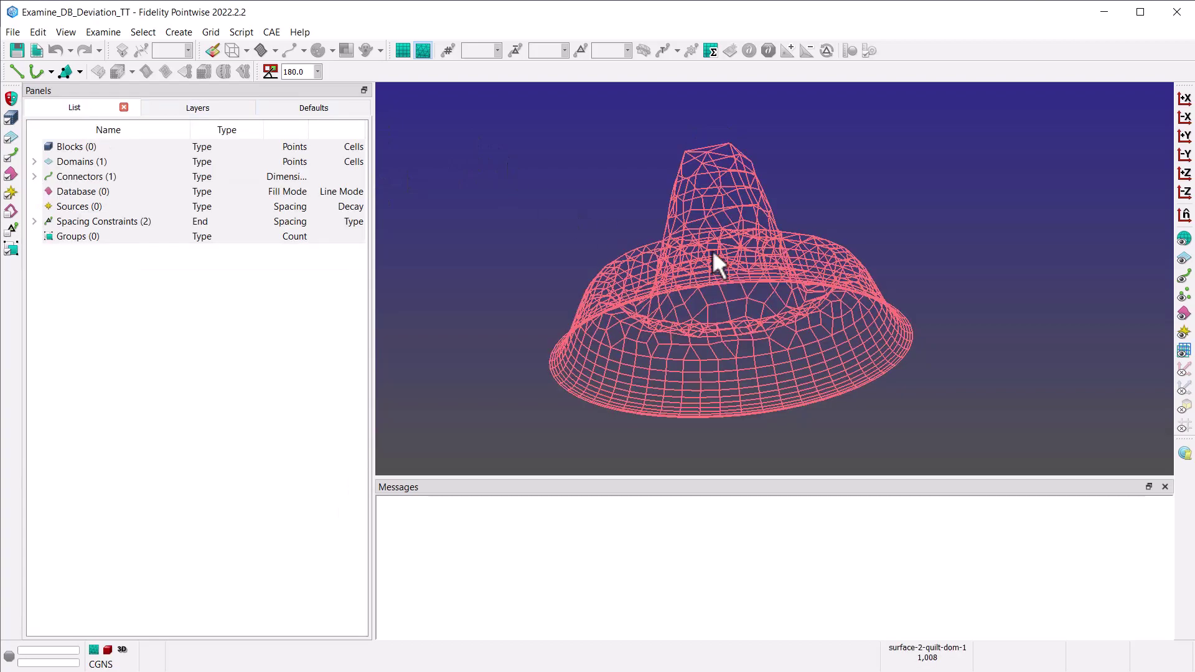
# Inspect the surface domain from several angles, selecting it to highlight its cells and clearing the selection.
pyautogui.click(711, 247)
pyautogui.moveTo(918, 350); pyautogui.dragTo(921, 281, button='right')
pyautogui.click(989, 286)
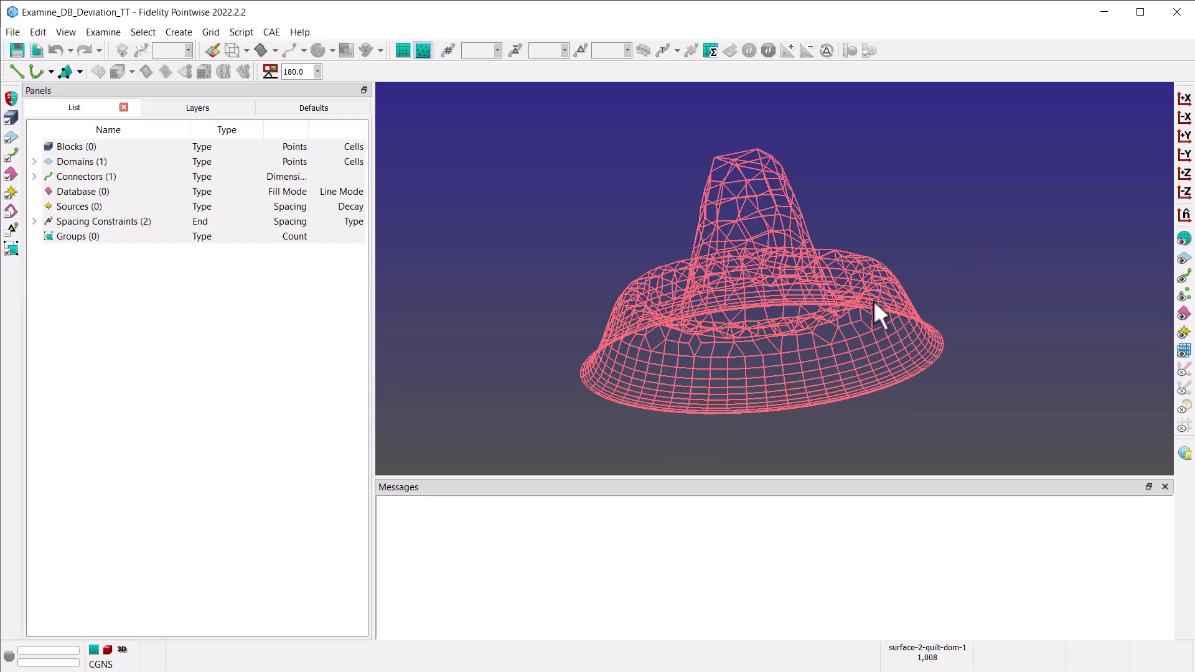
pyautogui.click(896, 290)
pyautogui.moveTo(971, 232); pyautogui.dragTo(973, 241, button='right')
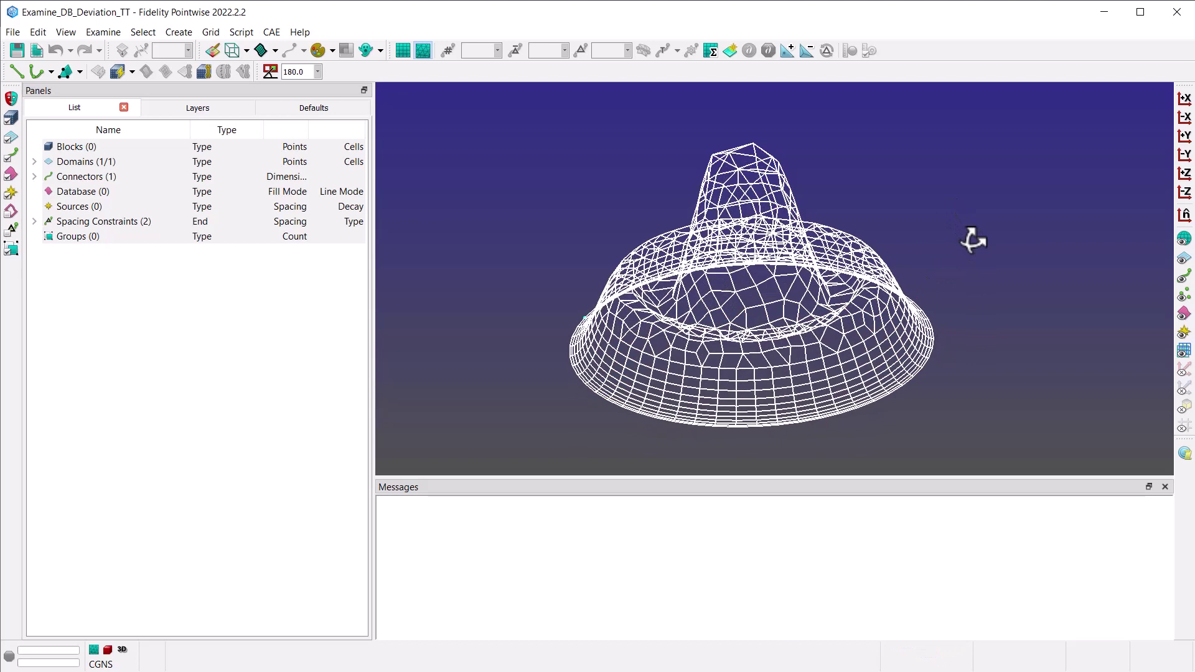
pyautogui.click(428, 152)
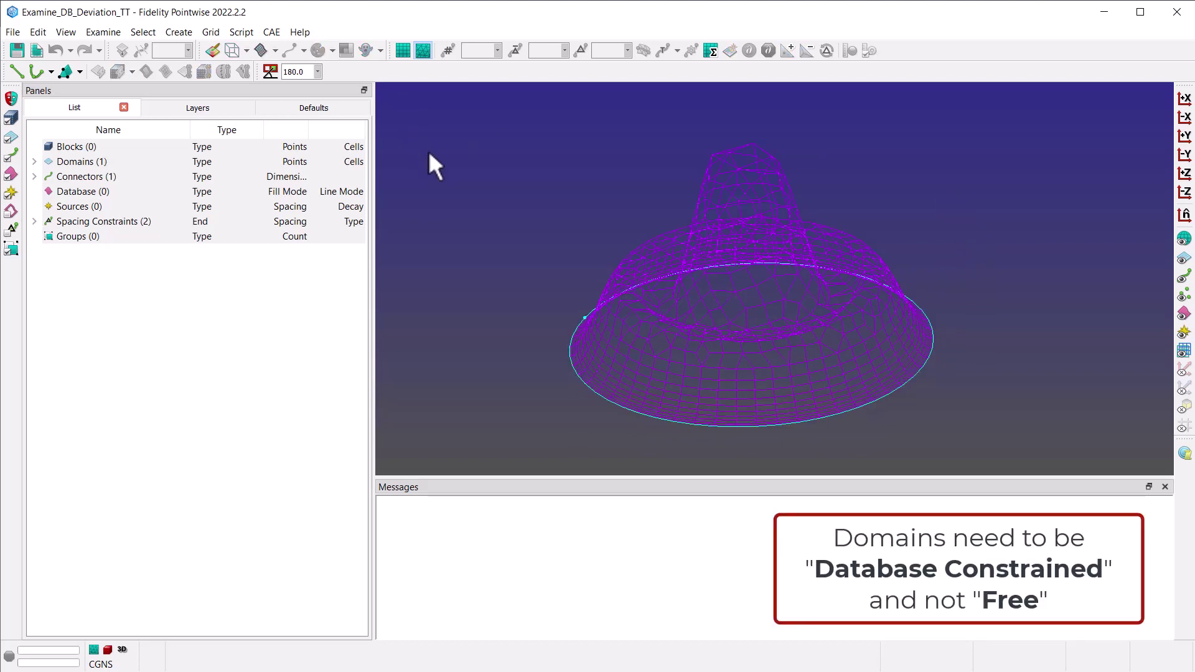
# Overlay the Database layer on the grid for comparison, hide it again and return to the entity list.
pyautogui.click(192, 111)
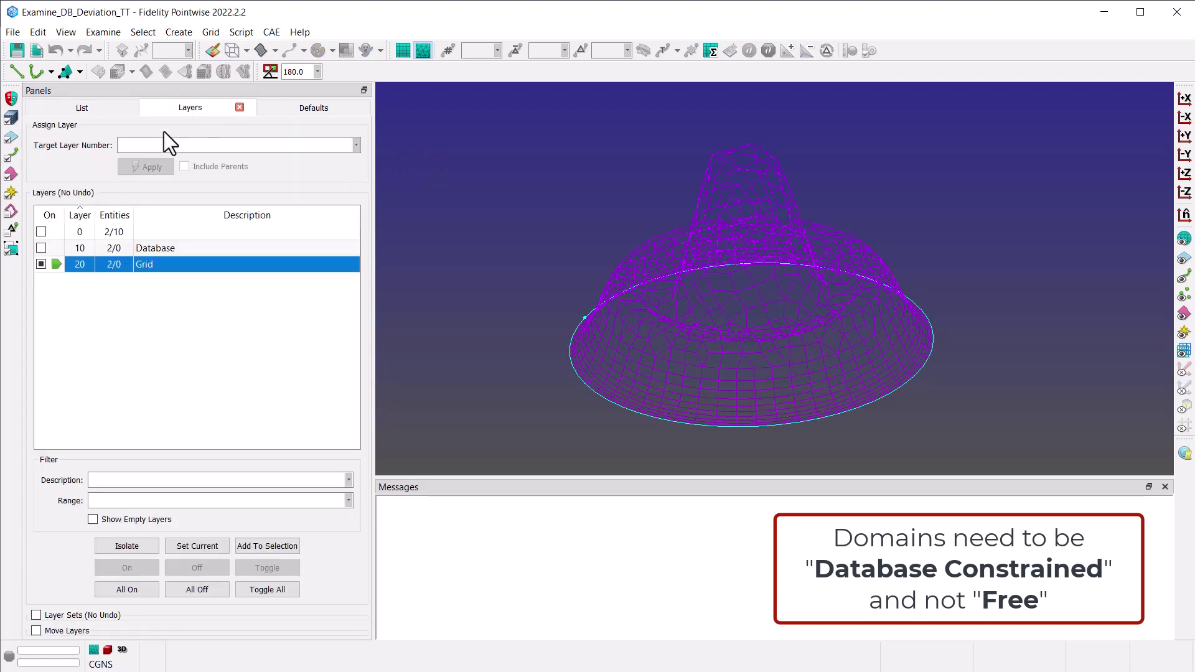
pyautogui.click(41, 247)
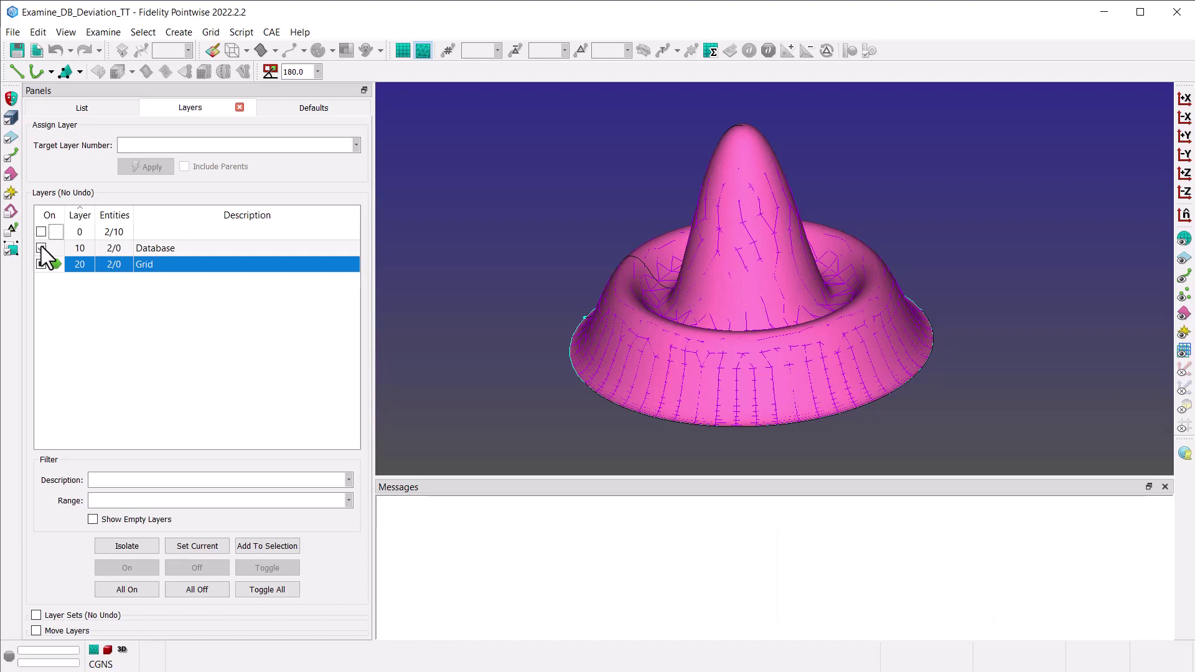
pyautogui.click(41, 248)
pyautogui.click(78, 107)
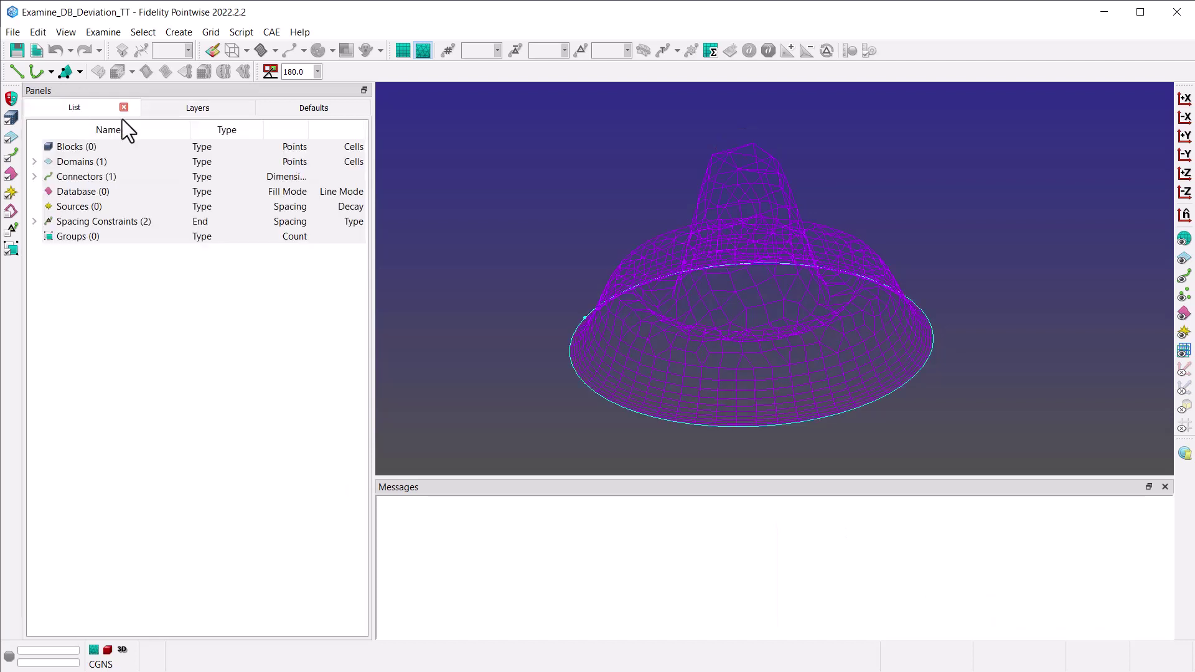
# Examine the surface domain with the Database Deviation function.
pyautogui.click(704, 217)
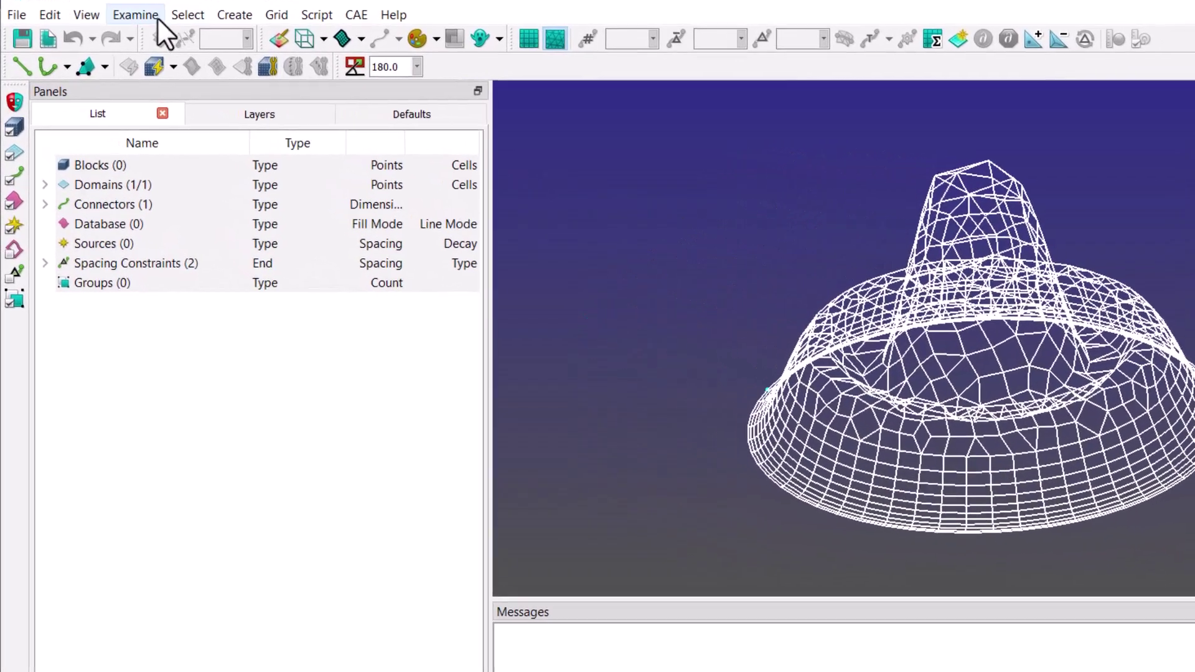
pyautogui.click(103, 32)
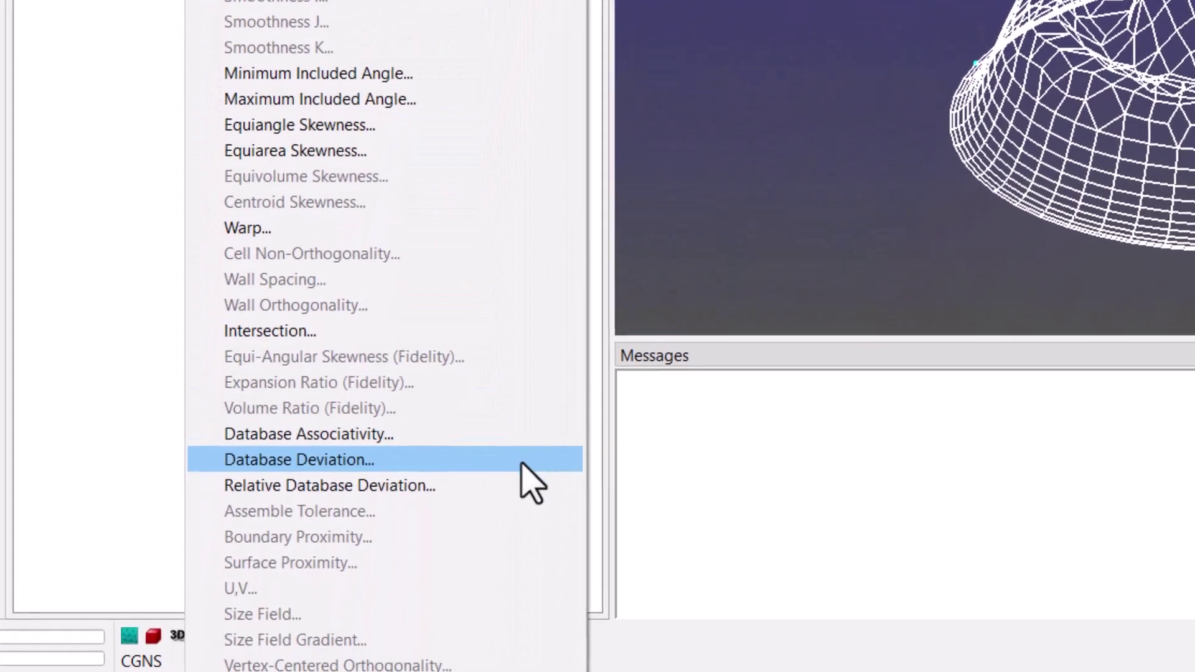
pyautogui.click(523, 460)
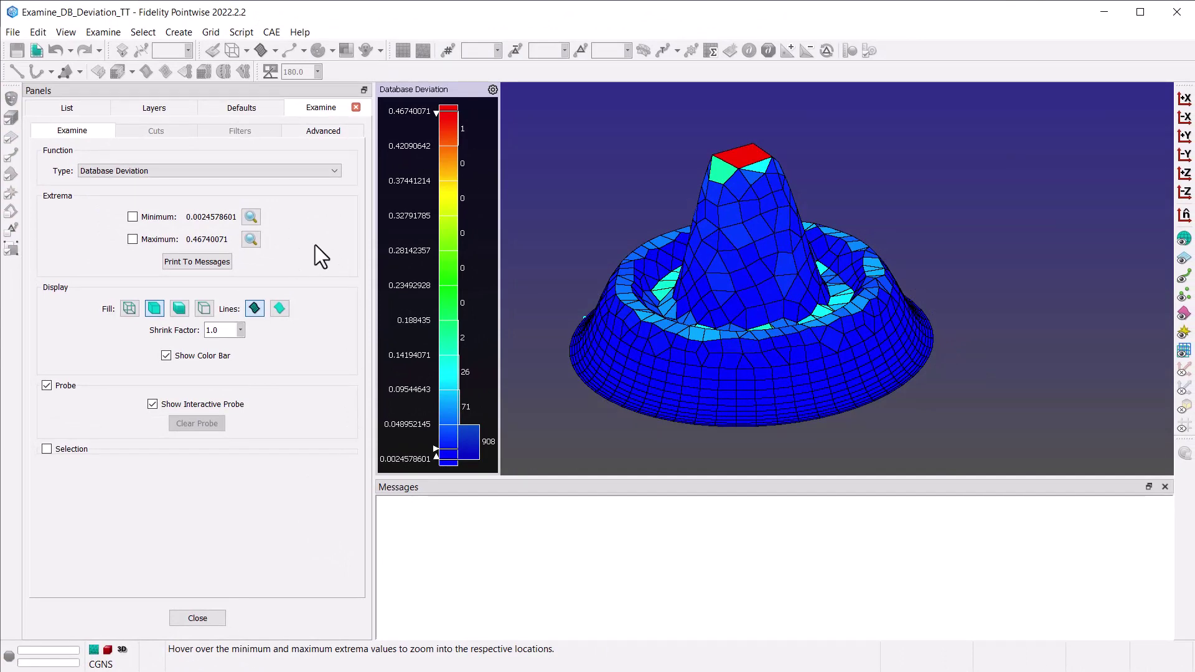
# Probe the database deviation of individual cells around the inner ring and at the peak of the surface.
pyautogui.moveTo(919, 219)
pyautogui.mouseDown(button='right')
pyautogui.moveTo(965, 227)
pyautogui.moveTo(982, 252)
pyautogui.moveTo(944, 247)
pyautogui.moveTo(921, 222)
pyautogui.mouseUp(button='right')
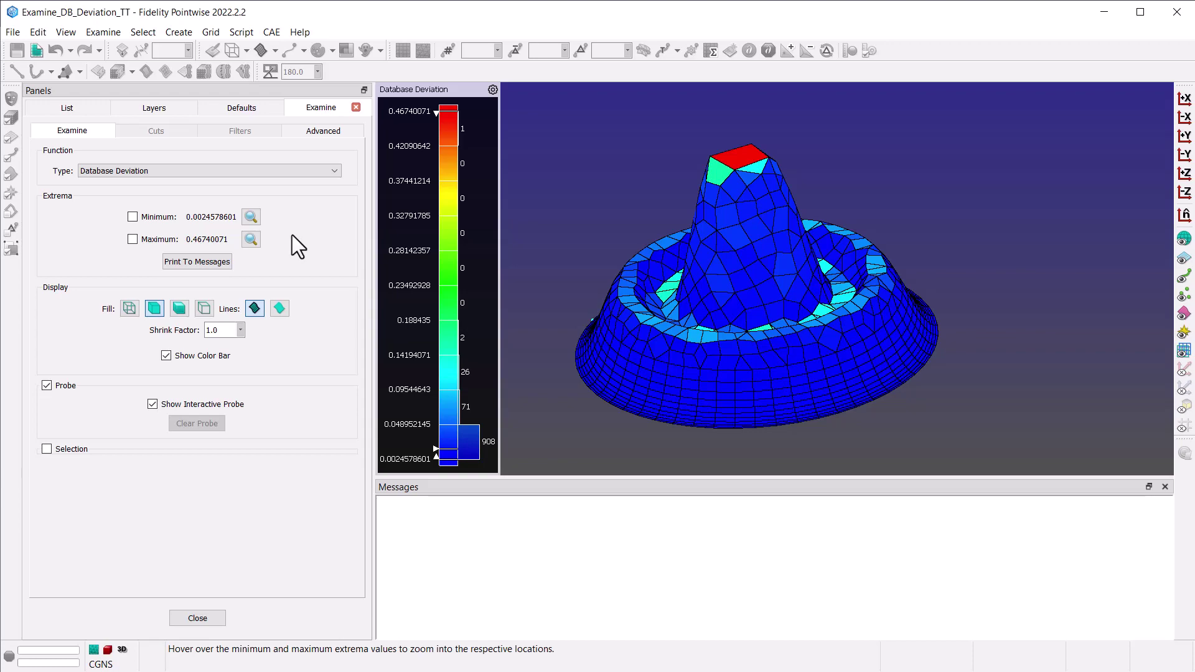
pyautogui.scroll(5, 814, 339)
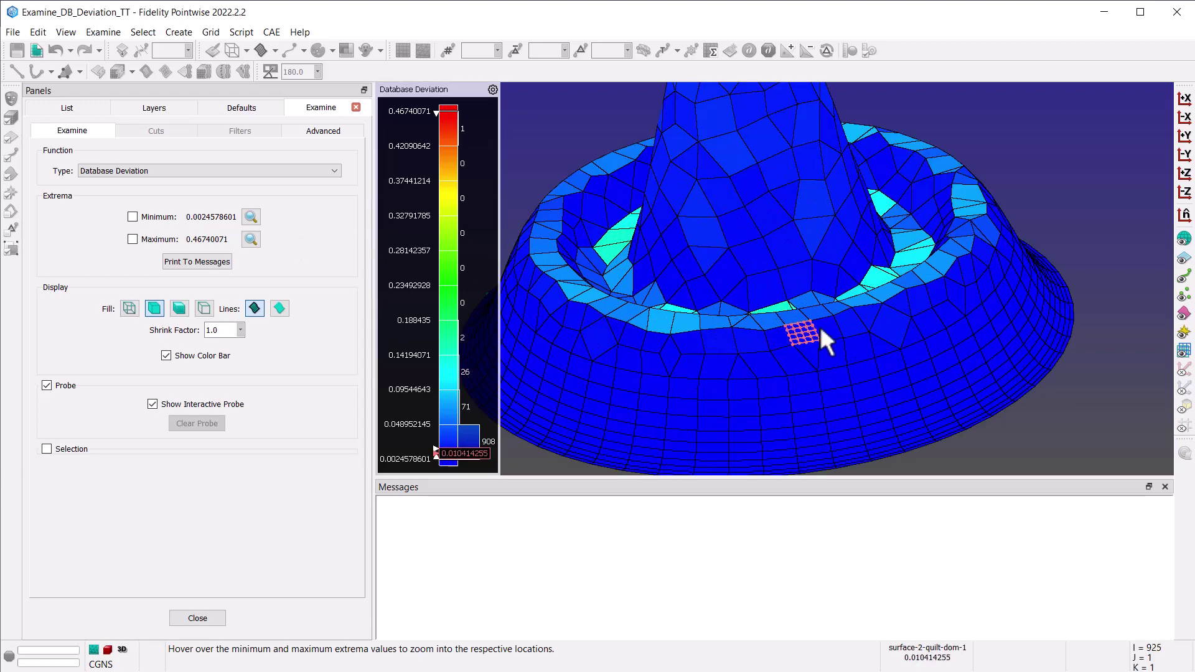
pyautogui.moveTo(865, 292); pyautogui.dragTo(889, 308, button='right')
pyautogui.scroll(5, 867, 283)
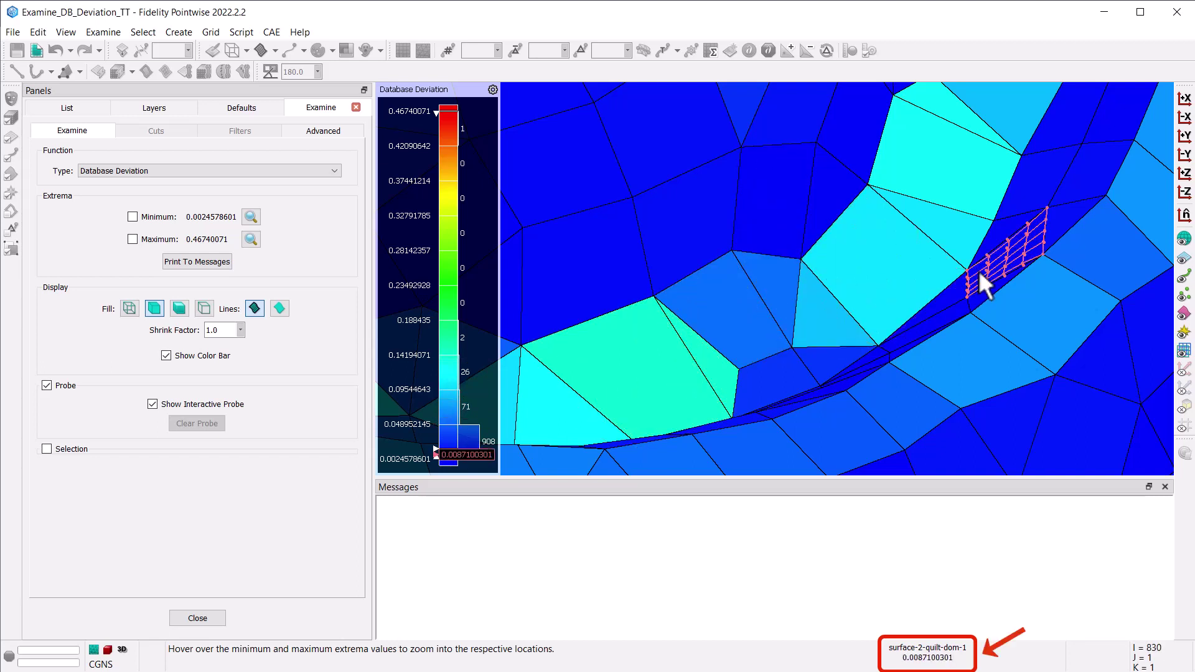
pyautogui.scroll(-10, 875, 289)
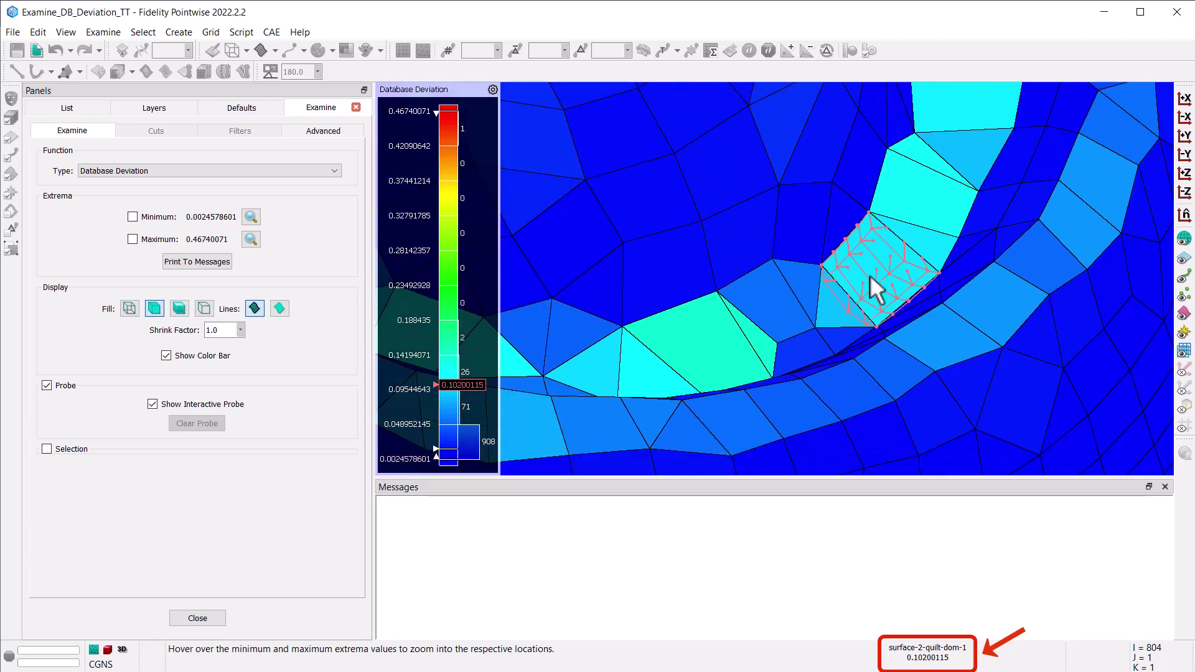
pyautogui.scroll(-5, 874, 290)
pyautogui.moveTo(813, 301); pyautogui.dragTo(869, 224, button='right')
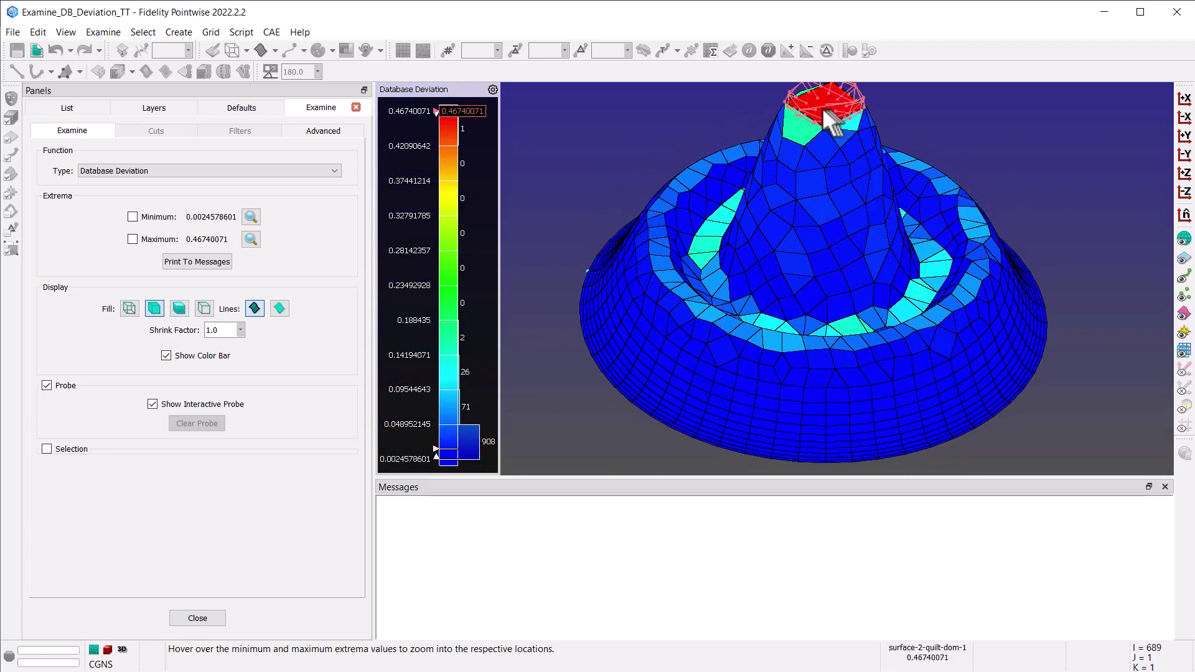
pyautogui.scroll(-2, 864, 226)
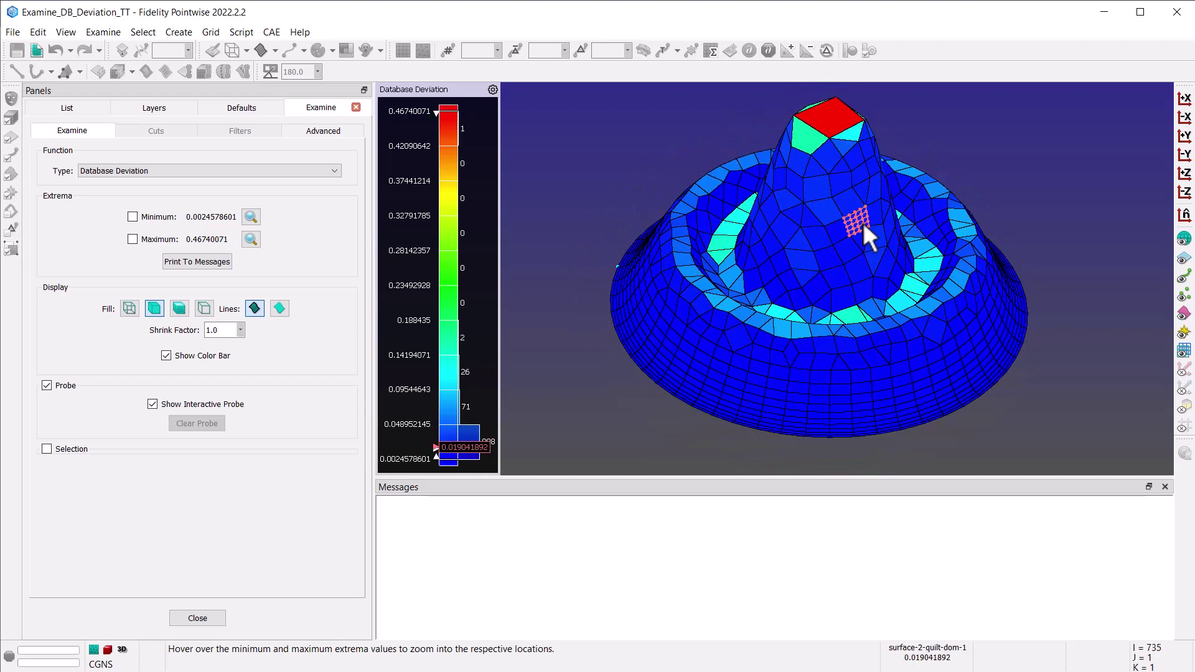
pyautogui.moveTo(824, 195); pyautogui.dragTo(827, 198, button='right')
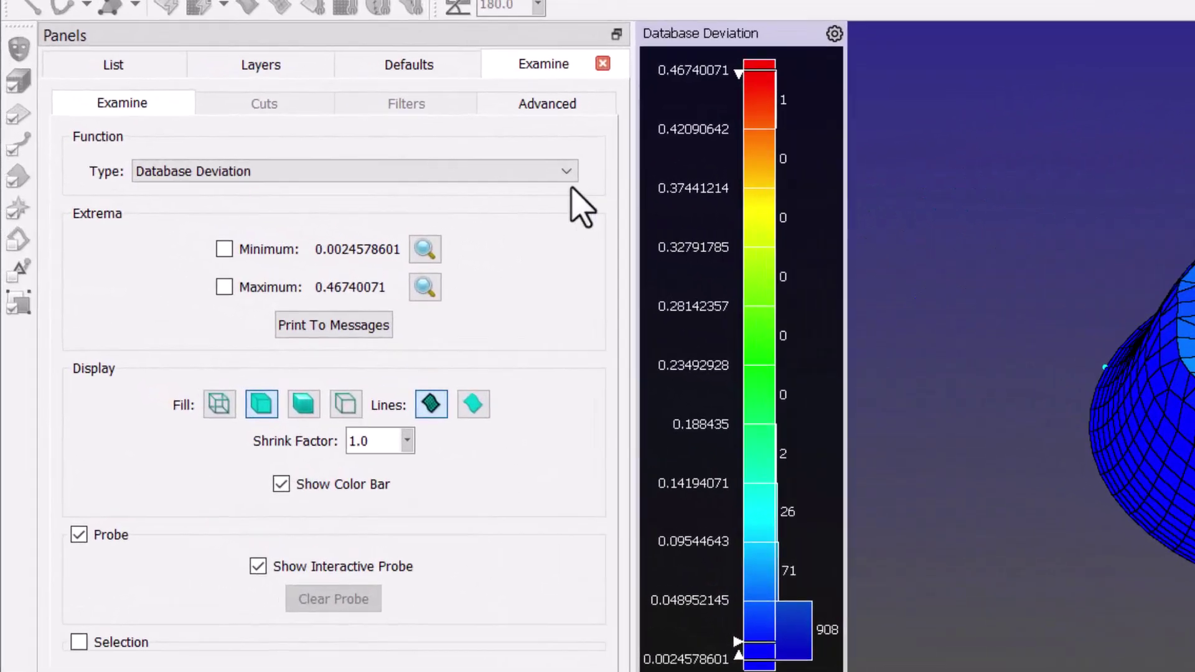
# Switch the examine function to Relative Database Deviation, view its contours on the surface and close the examination.
pyautogui.click(387, 172)
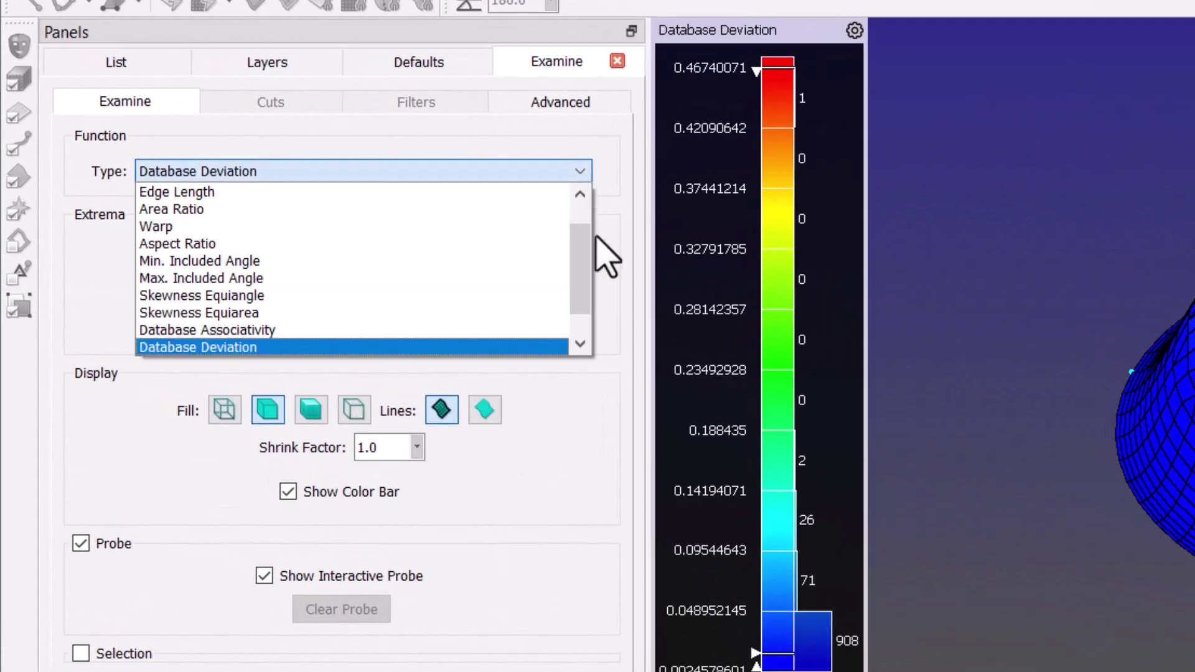
pyautogui.moveTo(584, 268); pyautogui.dragTo(591, 318)
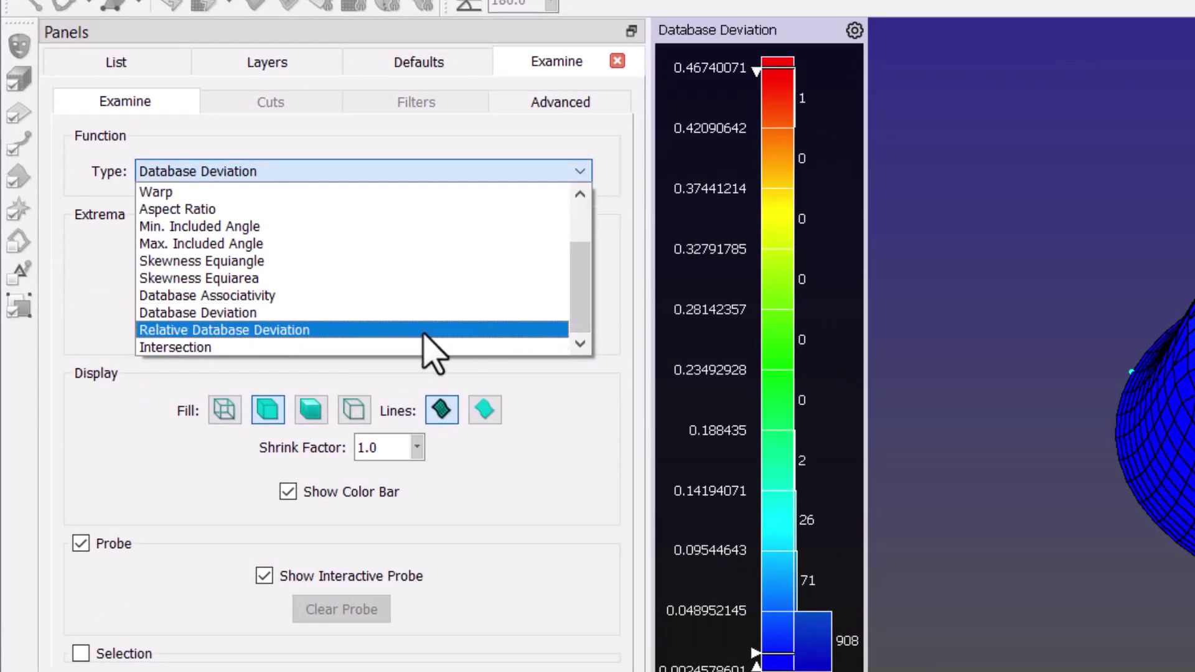
pyautogui.click(421, 333)
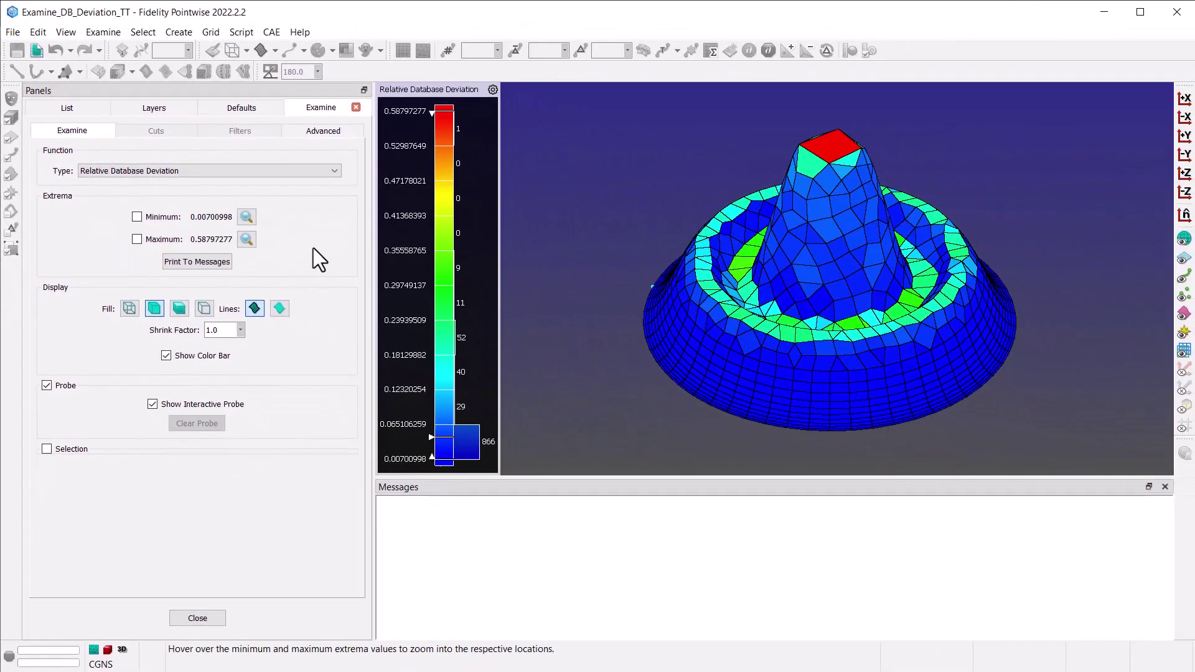
pyautogui.moveTo(636, 222)
pyautogui.mouseDown(button='right')
pyautogui.moveTo(662, 221)
pyautogui.moveTo(616, 227)
pyautogui.mouseUp(button='right')
pyautogui.moveTo(807, 334)
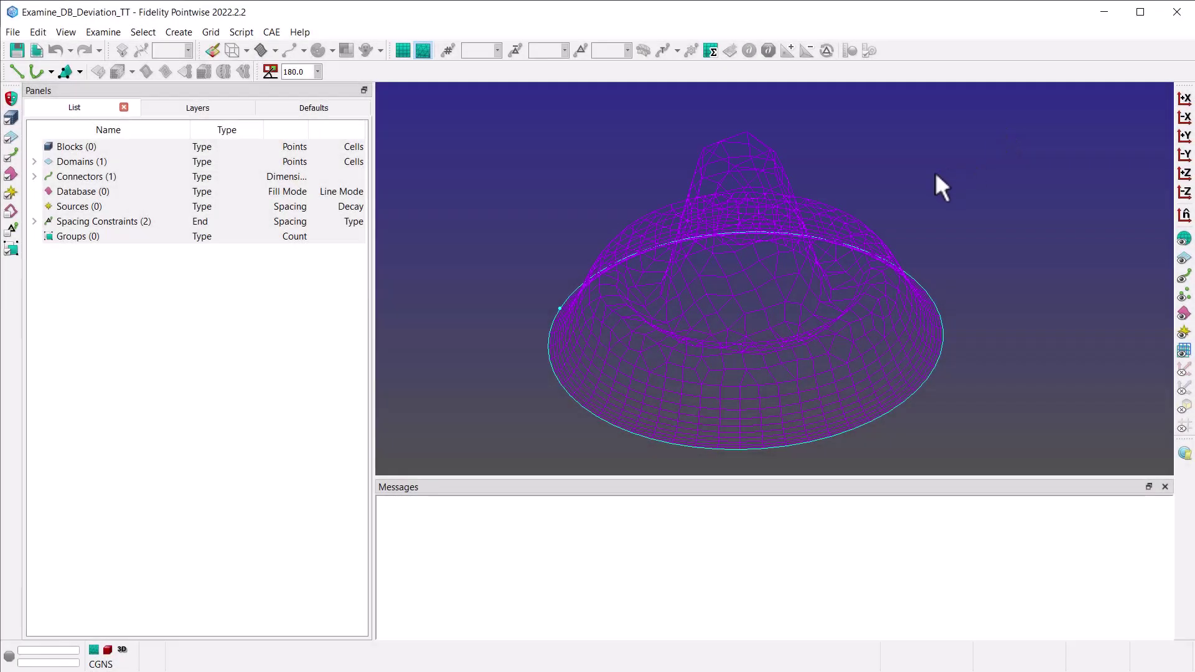
# Set the surface domain's display style to Shaded.
pyautogui.click(845, 227)
pyautogui.click(230, 50)
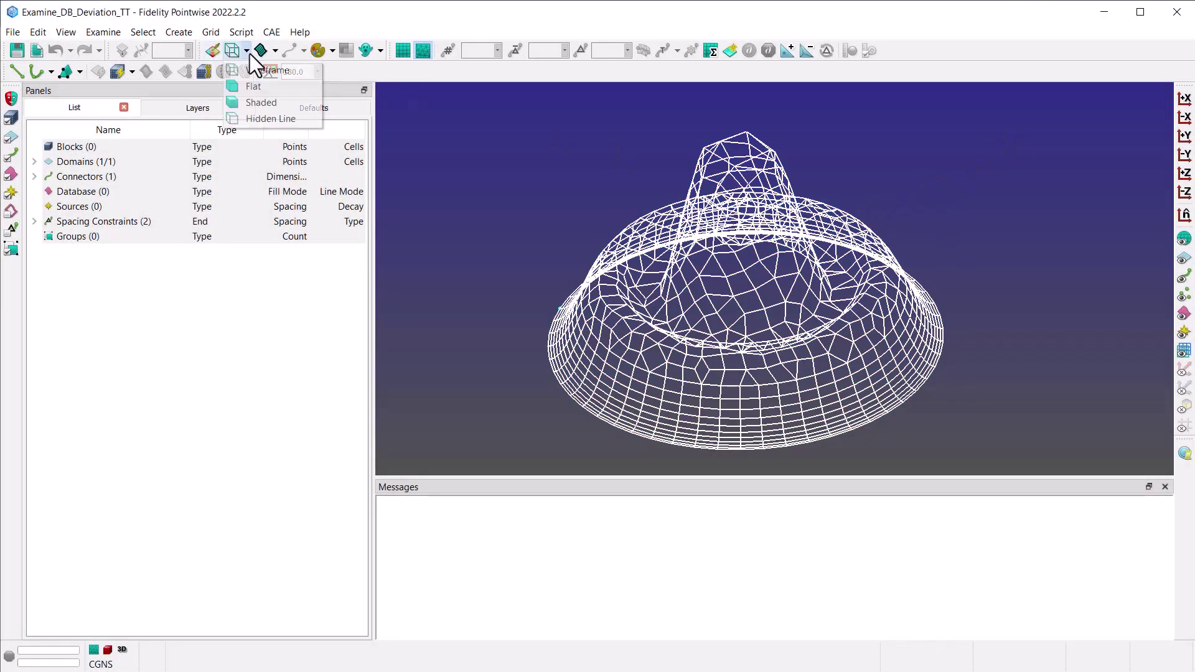
pyautogui.click(256, 103)
pyautogui.moveTo(1031, 236)
pyautogui.mouseDown(button='right')
pyautogui.moveTo(981, 242)
pyautogui.moveTo(1051, 233)
pyautogui.moveTo(1045, 303)
pyautogui.moveTo(1039, 287)
pyautogui.mouseUp(button='right')
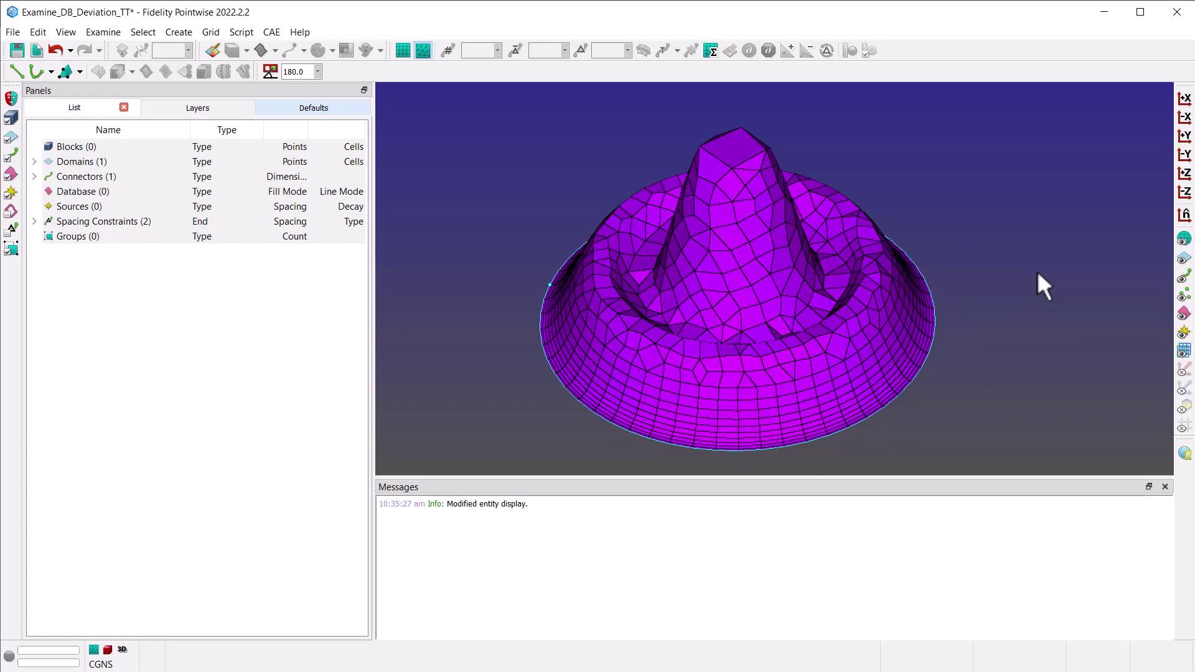
# Examine the shaded surface domain with the Database Deviation function.
pyautogui.click(807, 169)
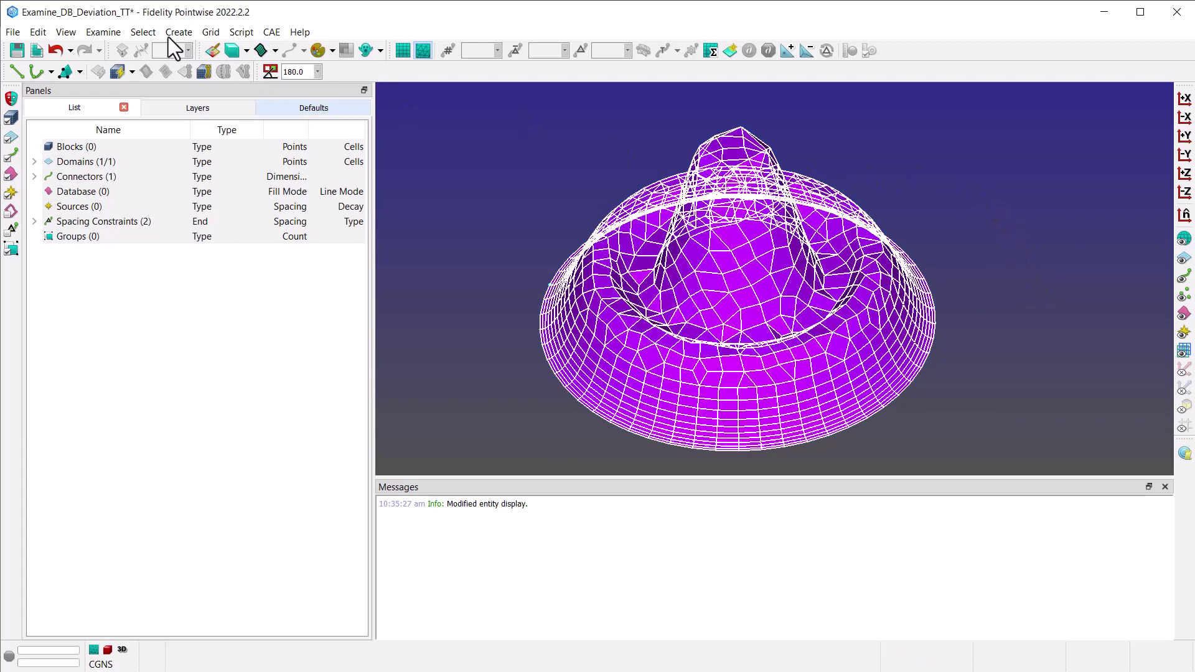
pyautogui.click(102, 28)
pyautogui.click(230, 552)
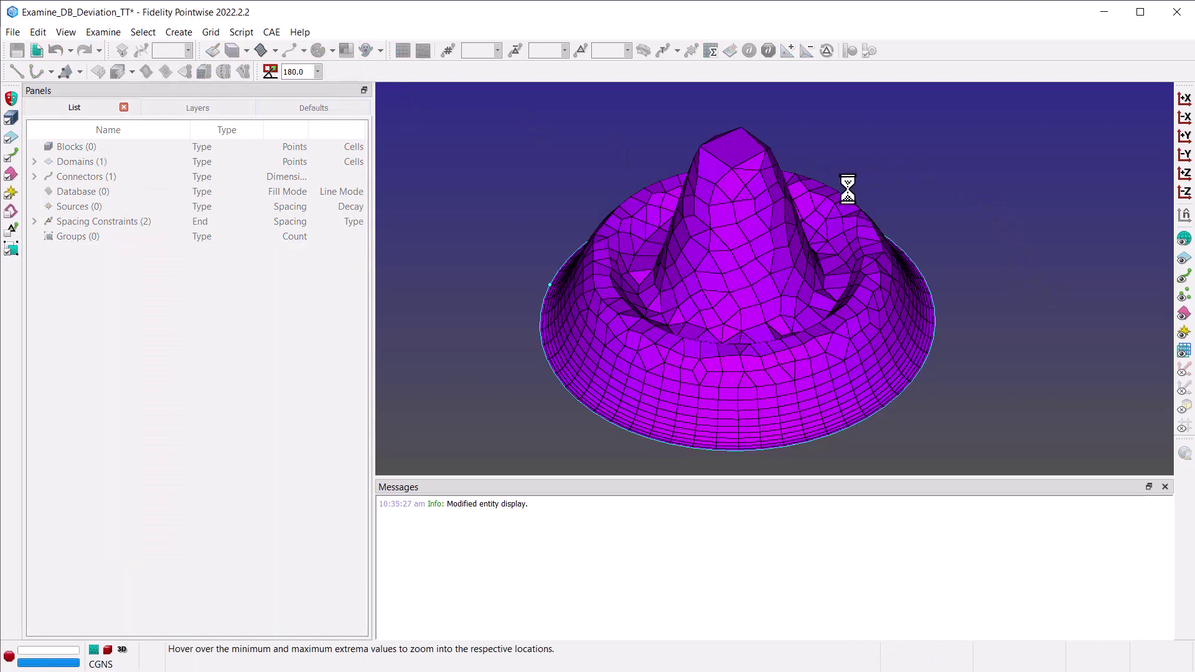
# Inspect the deviation contours up close around the inner ring and across the whole surface.
pyautogui.moveTo(1056, 214); pyautogui.dragTo(853, 312, button='right')
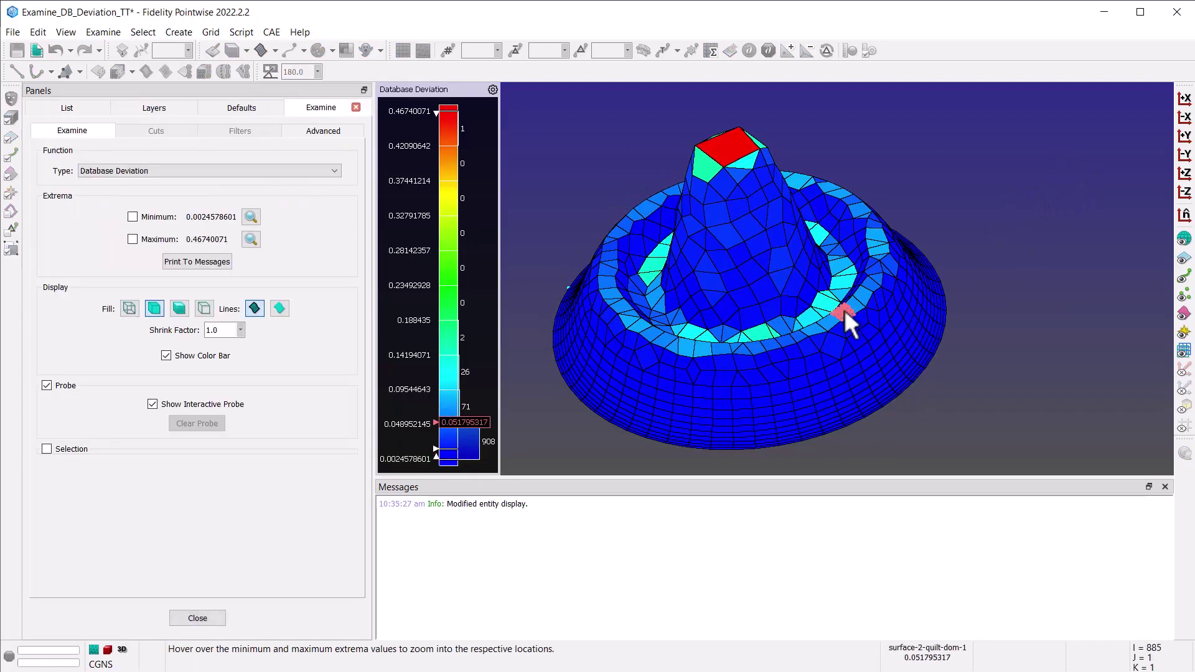
pyautogui.scroll(5, 853, 312)
pyautogui.scroll(3, 853, 312)
pyautogui.scroll(3, 888, 277)
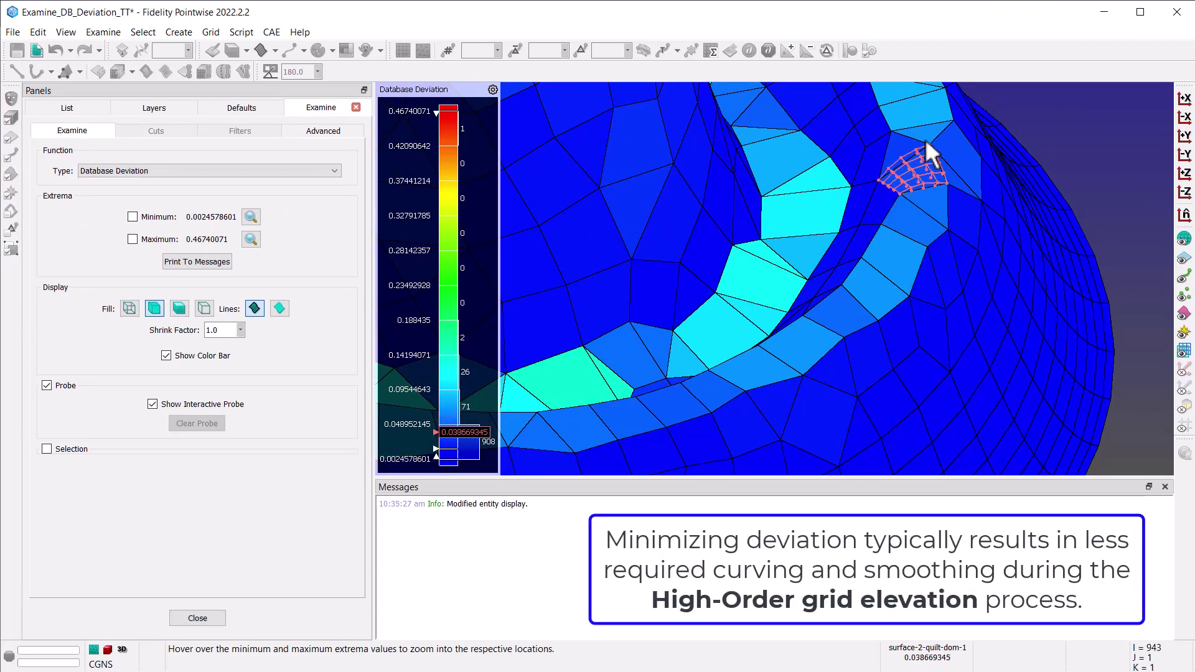
pyautogui.scroll(-3, 927, 184)
pyautogui.scroll(-3, 914, 269)
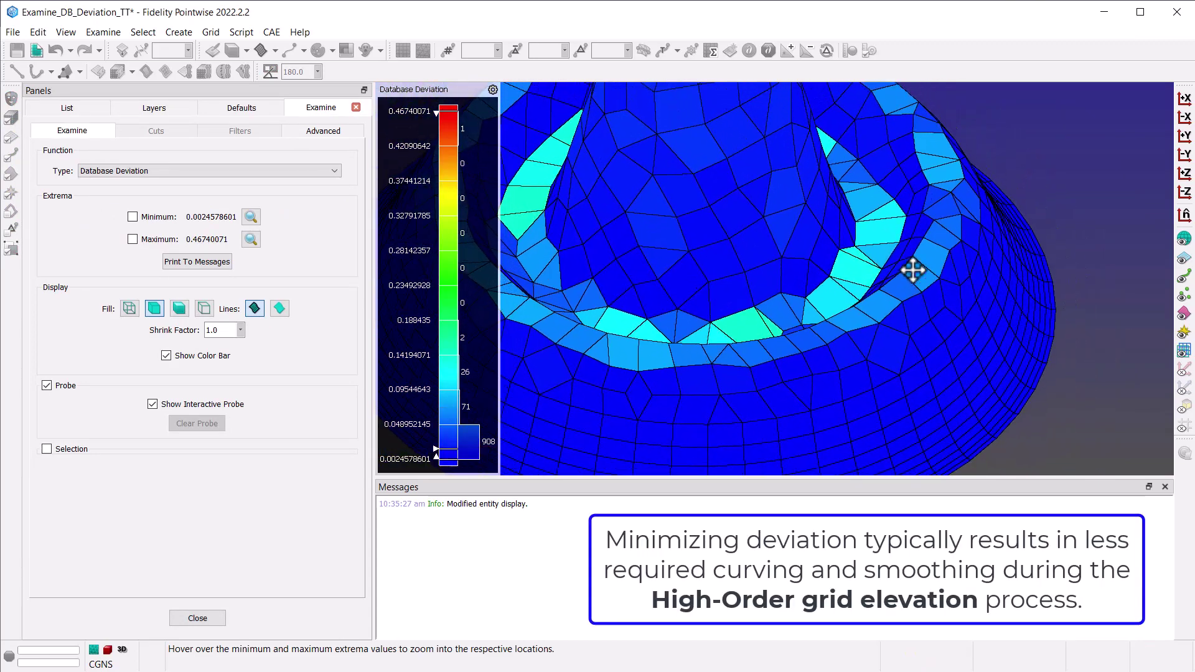
pyautogui.moveTo(901, 280)
pyautogui.mouseDown(button='right')
pyautogui.moveTo(872, 258)
pyautogui.moveTo(884, 276)
pyautogui.mouseUp(button='right')
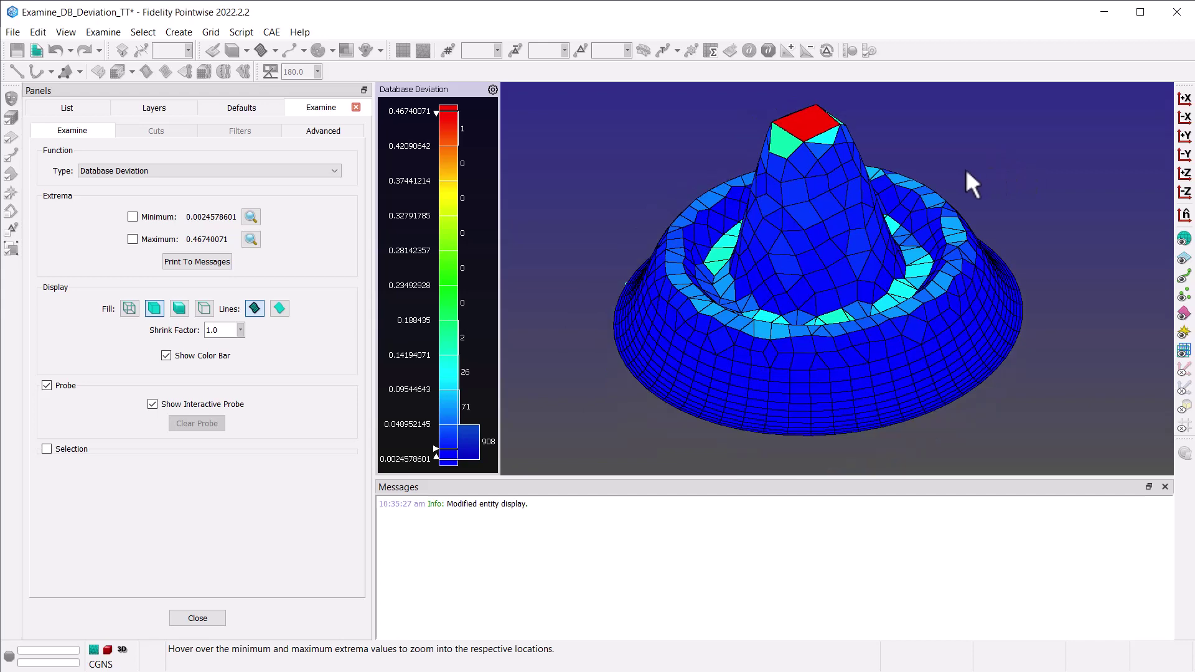
# Print the database deviation extrema of the domain to the message log and close the examination.
pyautogui.moveTo(967, 172); pyautogui.dragTo(989, 175, button='right')
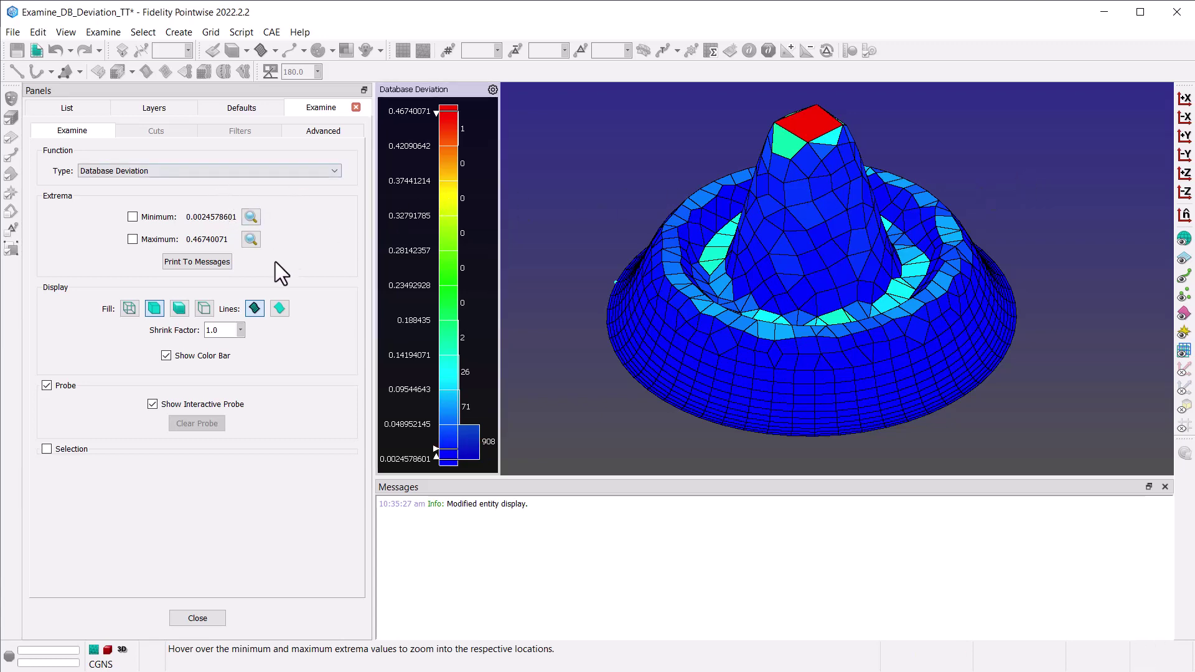
pyautogui.click(203, 262)
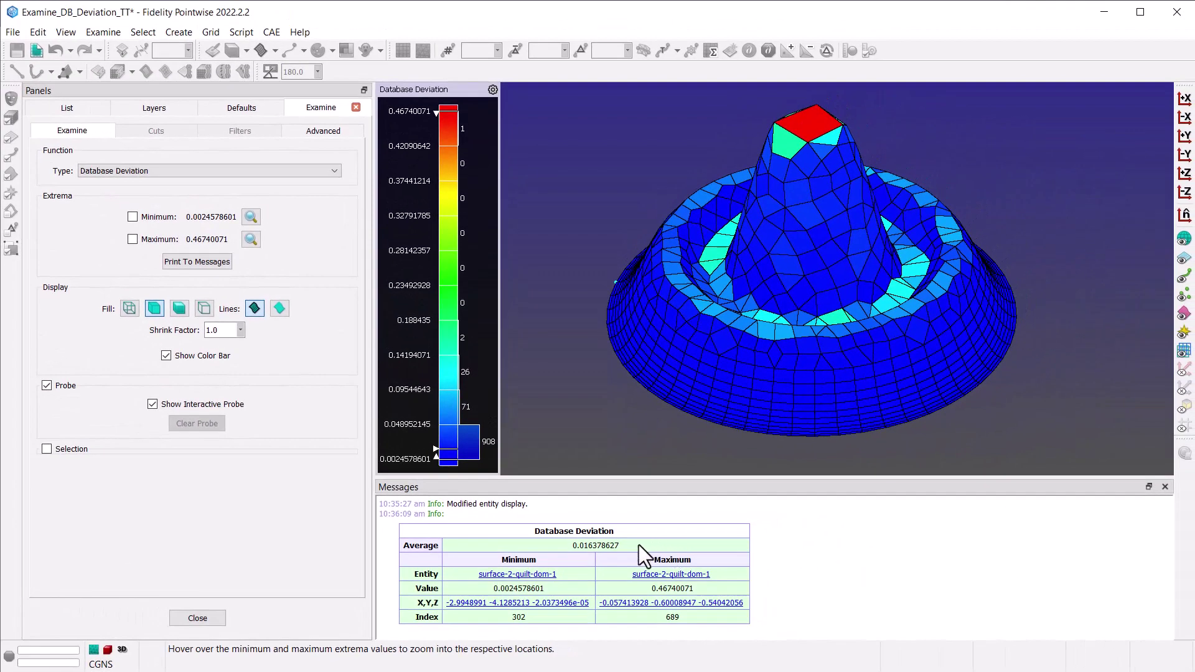
pyautogui.click(198, 617)
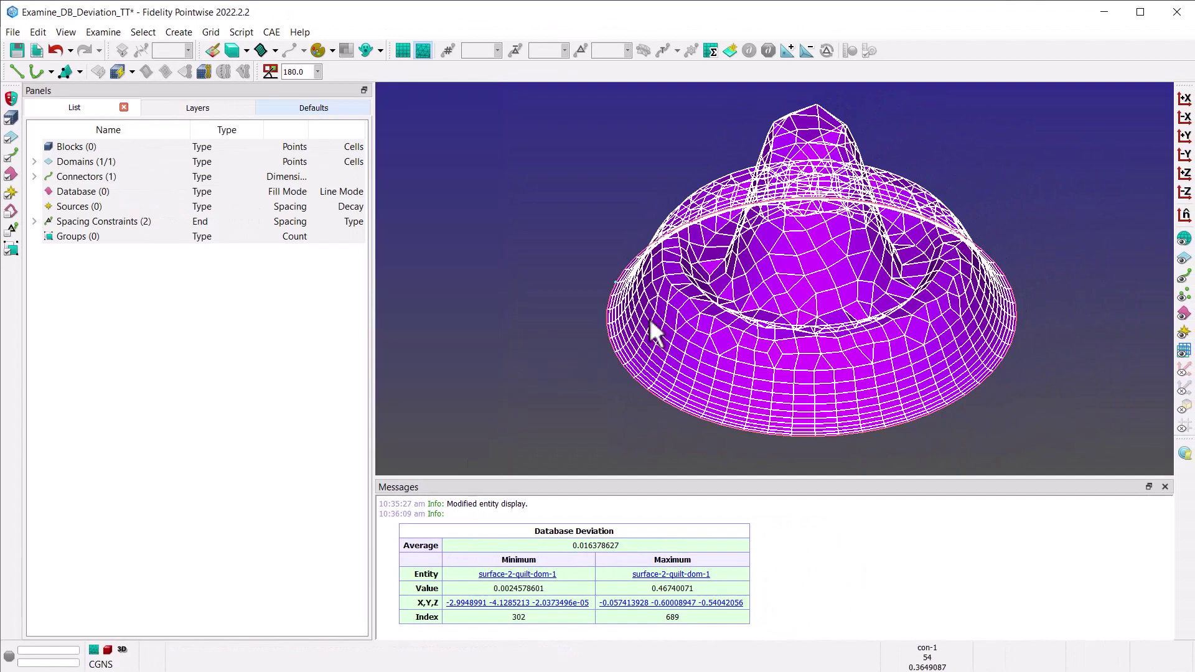
# Open the domain's Solve settings, enable the Cells attributes and set a user-specified maximum deviation of 0.01.
pyautogui.click(212, 34)
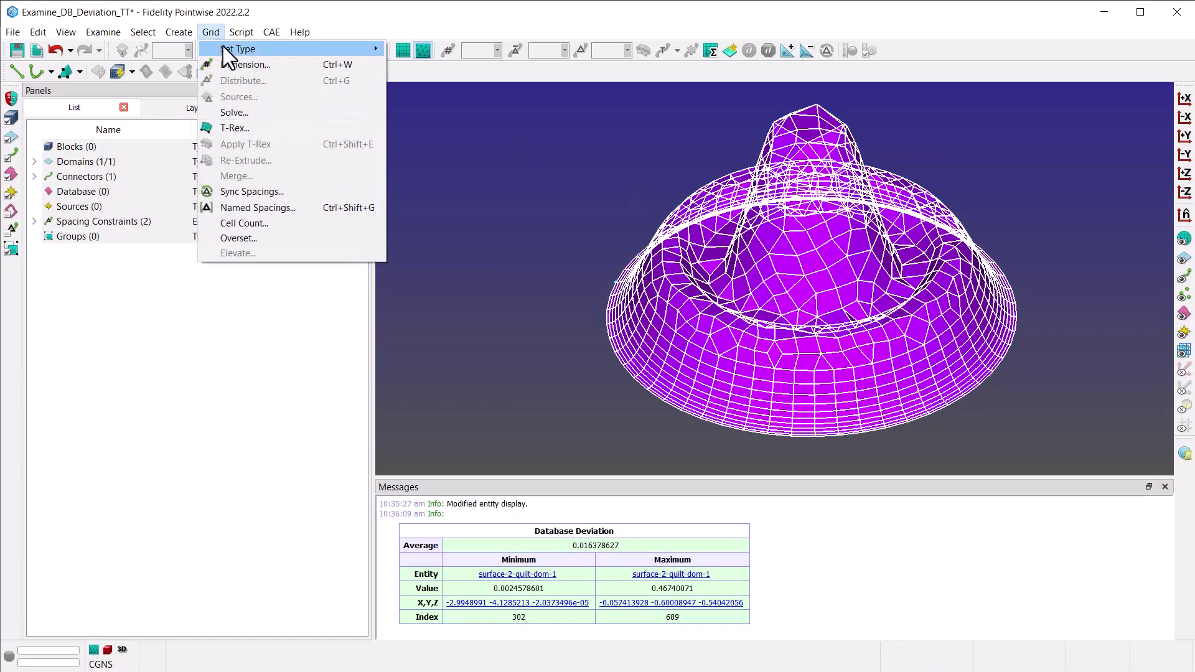
pyautogui.click(258, 109)
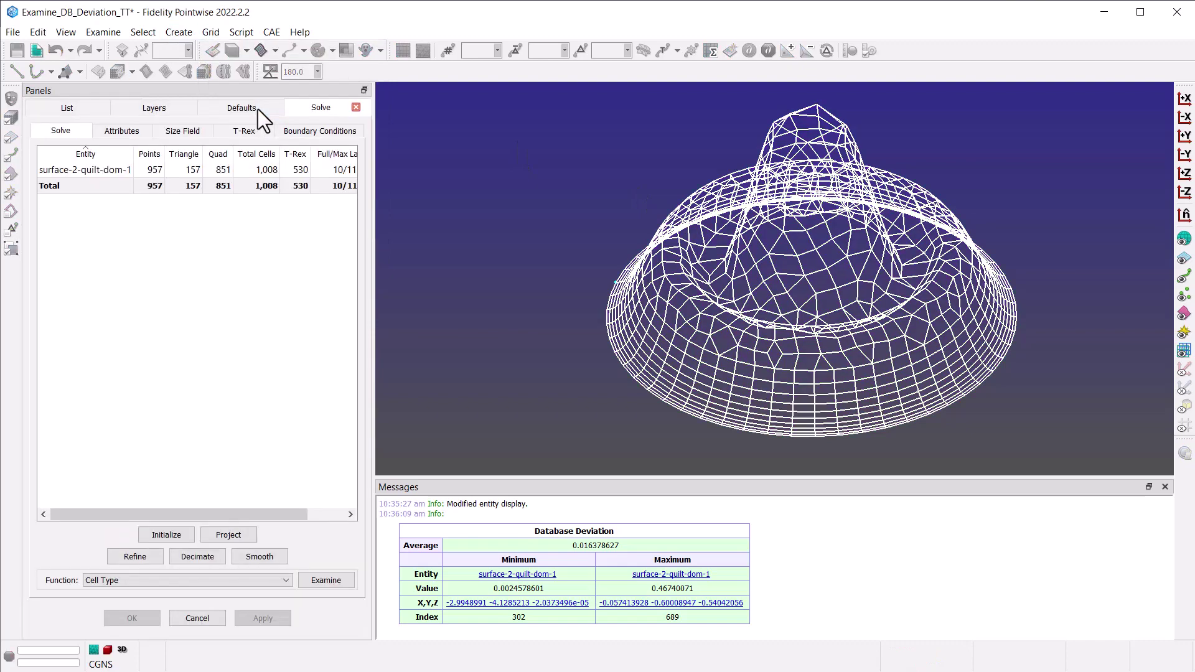
pyautogui.click(135, 132)
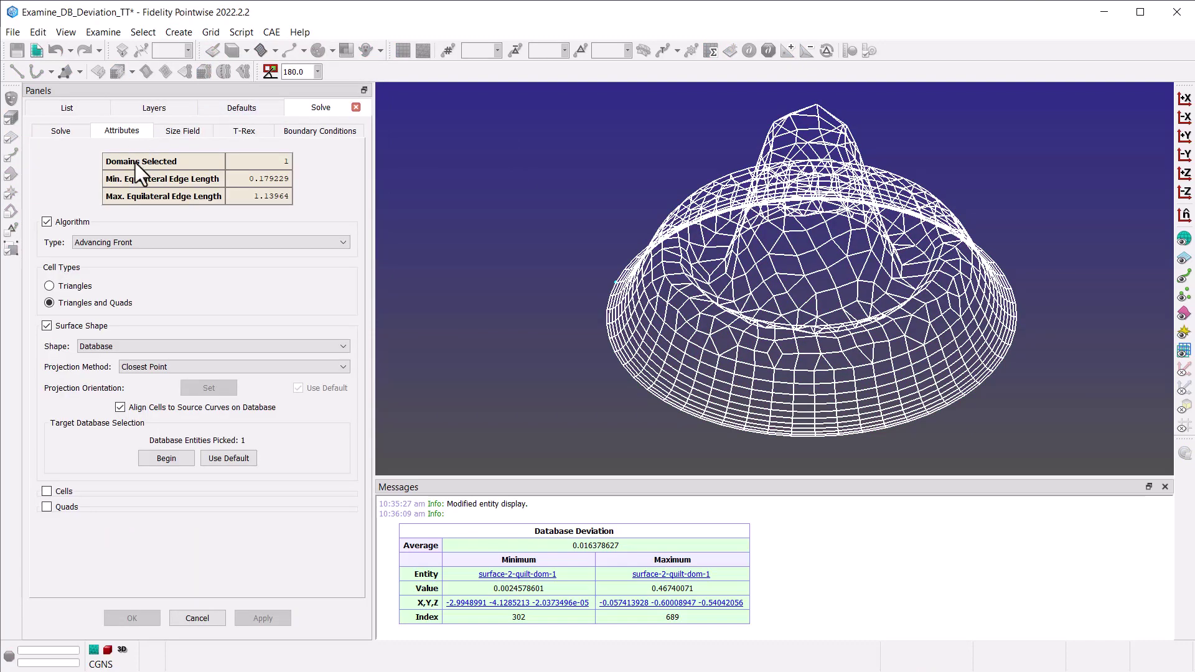
pyautogui.click(47, 492)
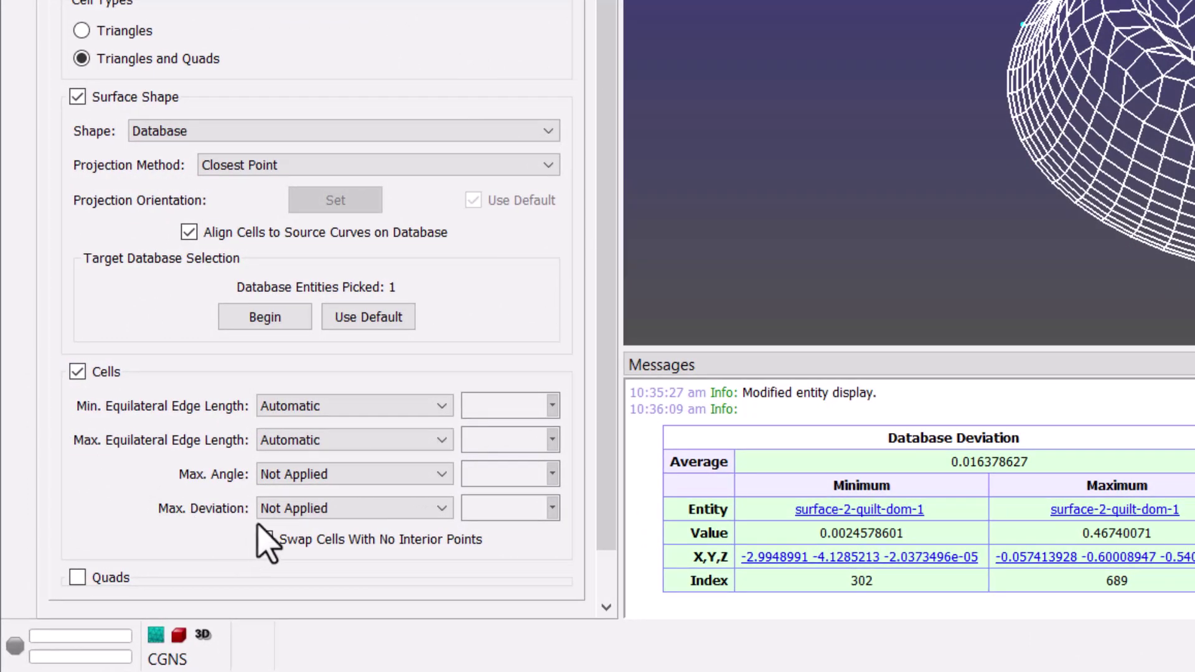
pyautogui.click(442, 510)
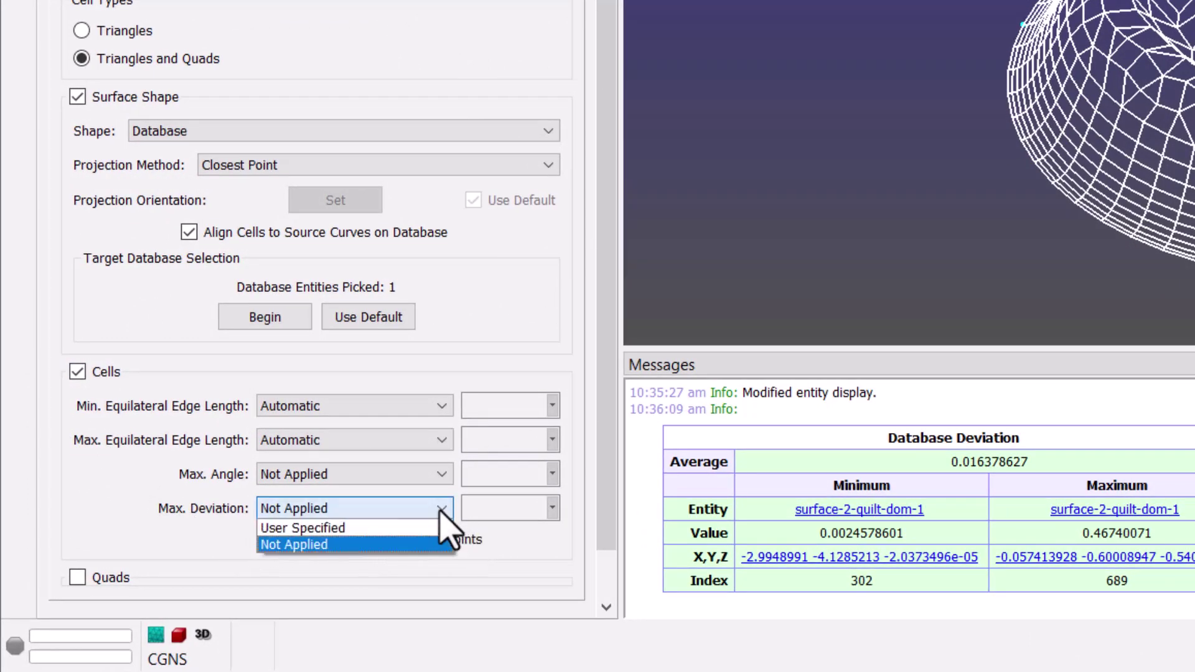
pyautogui.click(420, 526)
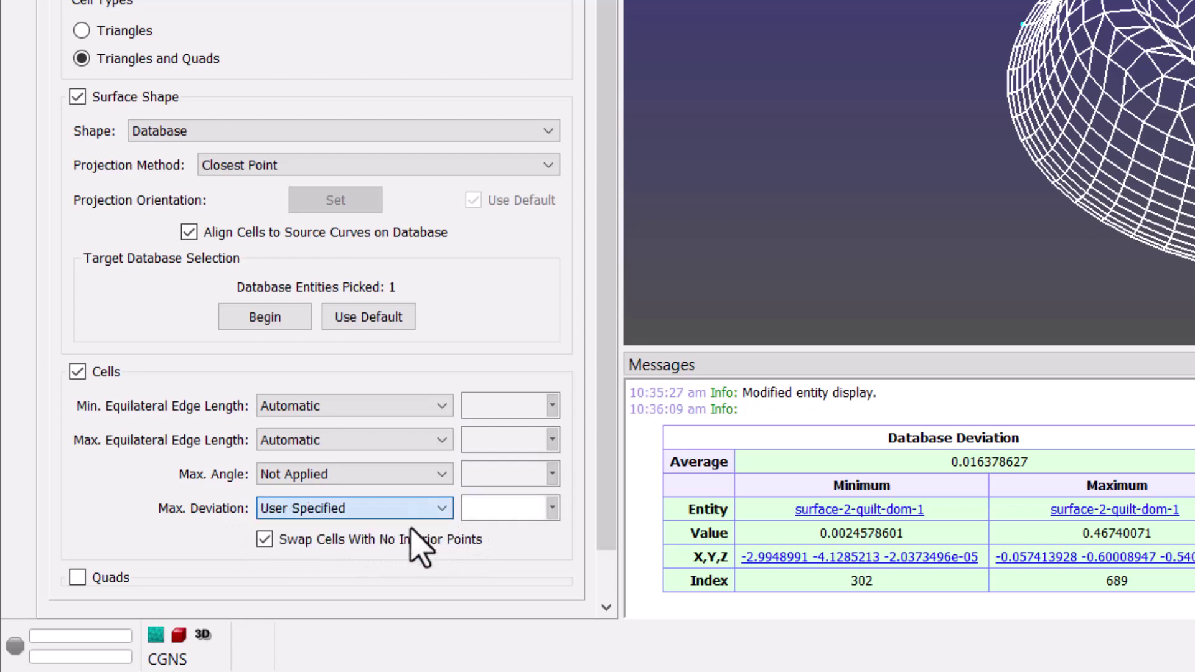
pyautogui.click(498, 507)
pyautogui.write('0.01')
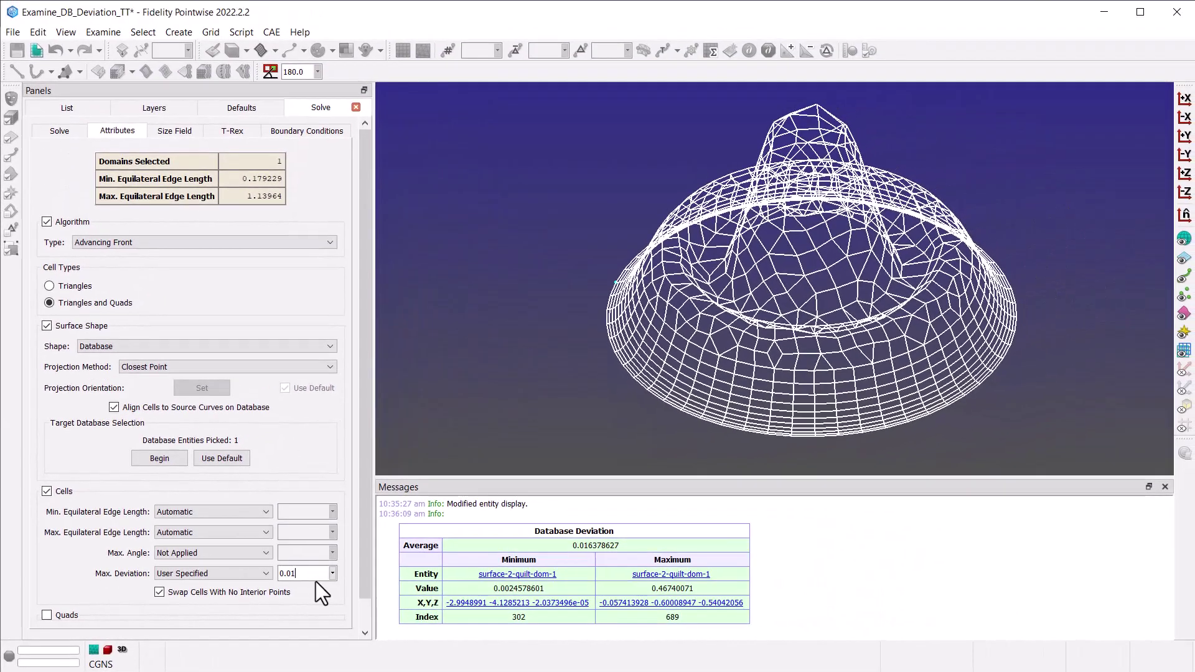
# Refine the surface domain with the current solver attributes and accept the refined grid.
pyautogui.click(75, 132)
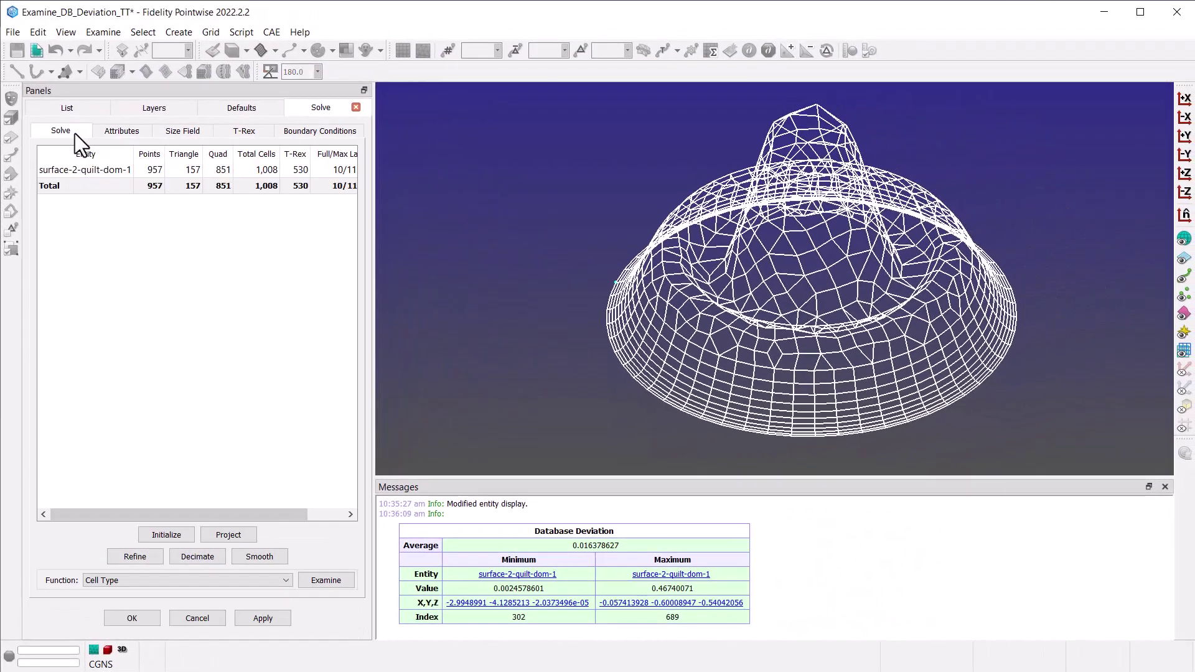
pyautogui.click(147, 559)
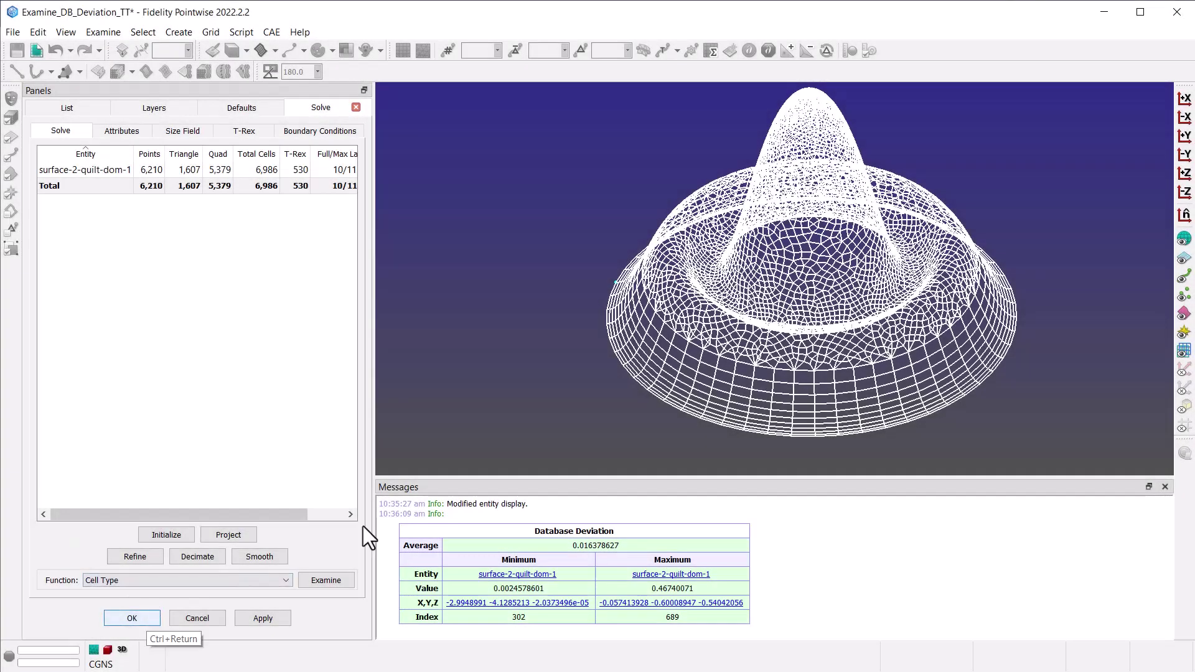
pyautogui.moveTo(1081, 314); pyautogui.dragTo(1067, 293, button='right')
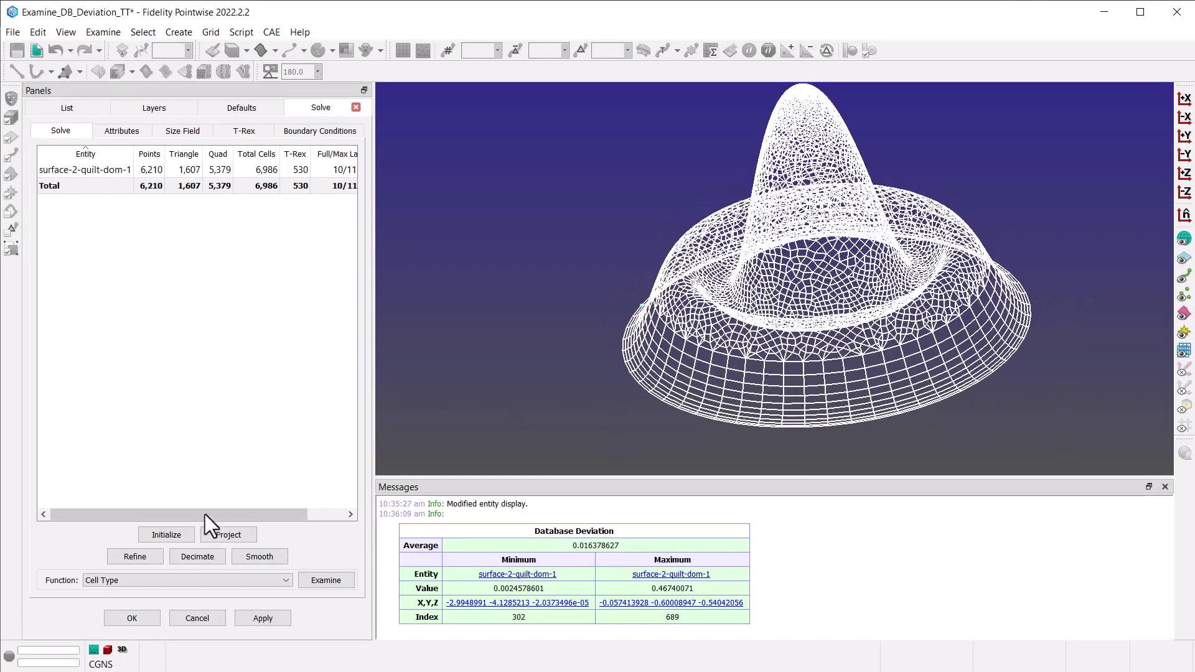
pyautogui.click(131, 618)
# Examine the refined surface domain with the Database Deviation function and inspect the contours around the central peak and ring.
pyautogui.moveTo(548, 233); pyautogui.dragTo(543, 195, button='right')
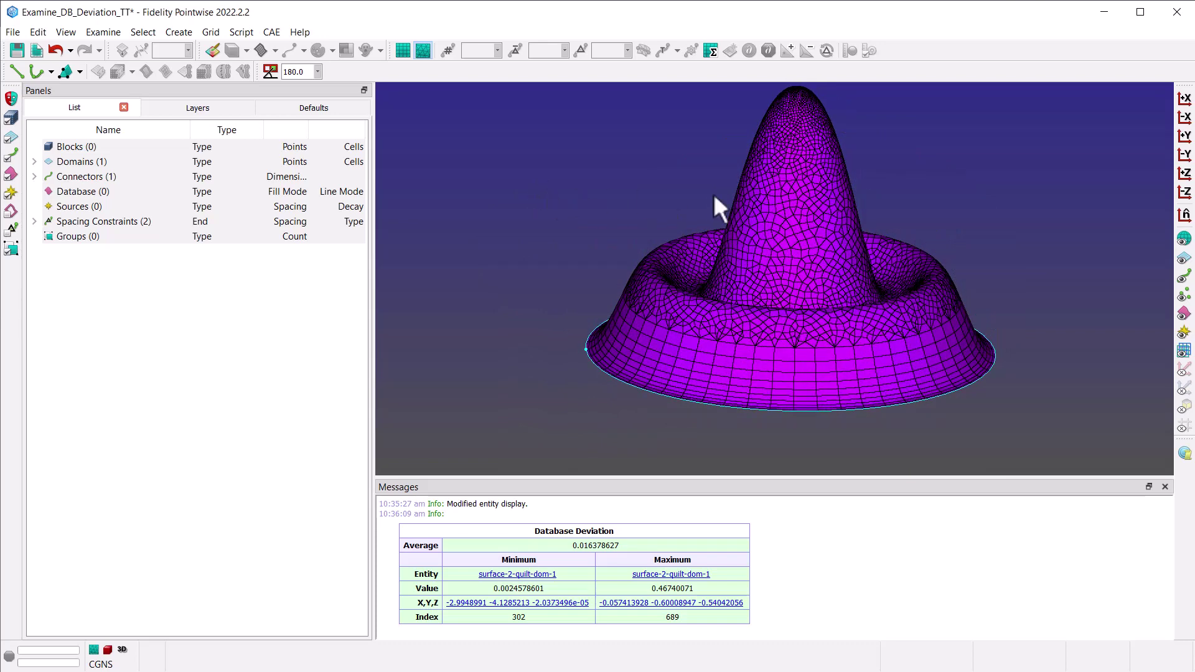
pyautogui.click(776, 188)
pyautogui.click(102, 31)
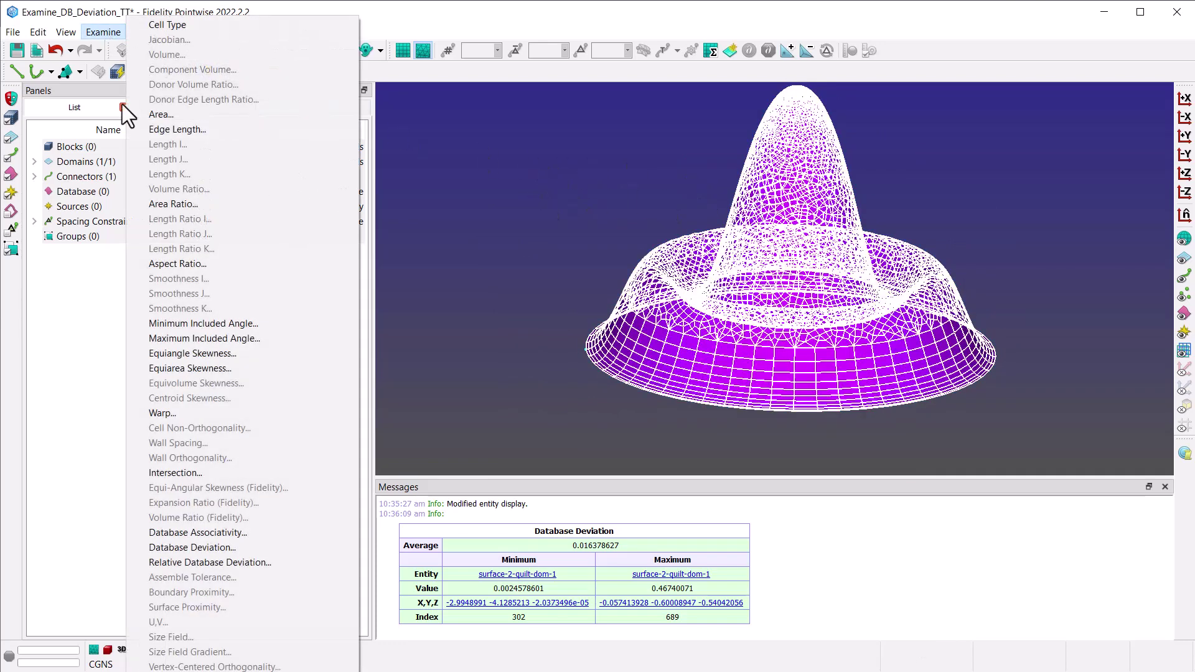
pyautogui.click(220, 546)
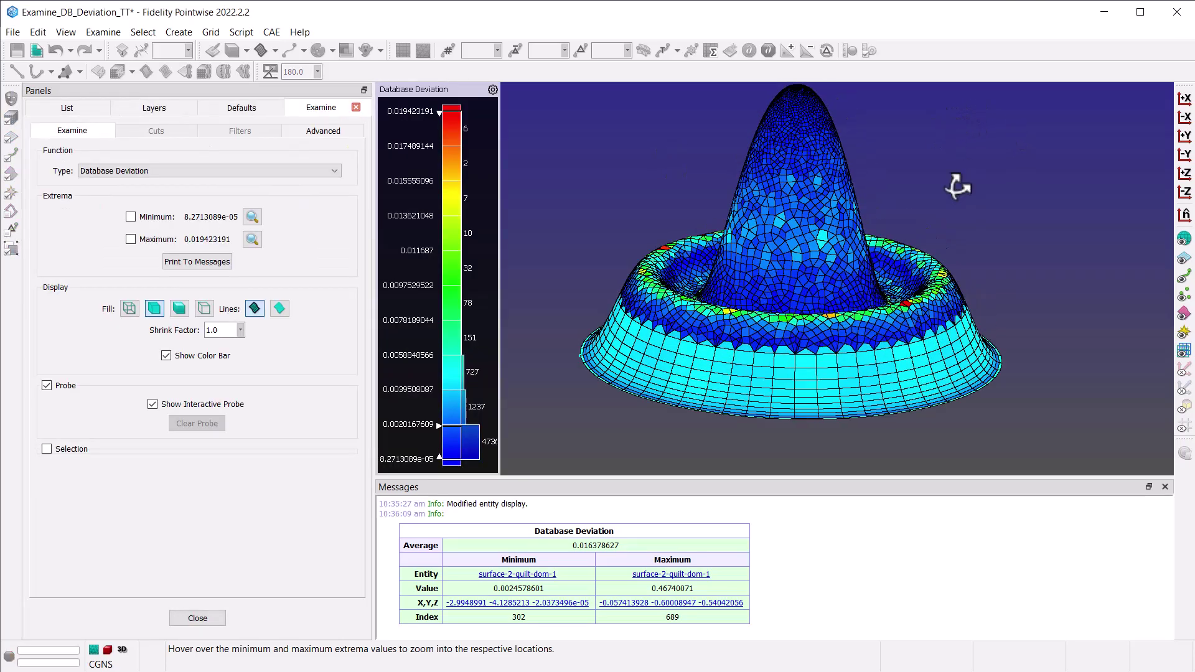
pyautogui.moveTo(957, 186); pyautogui.dragTo(1033, 135, button='right')
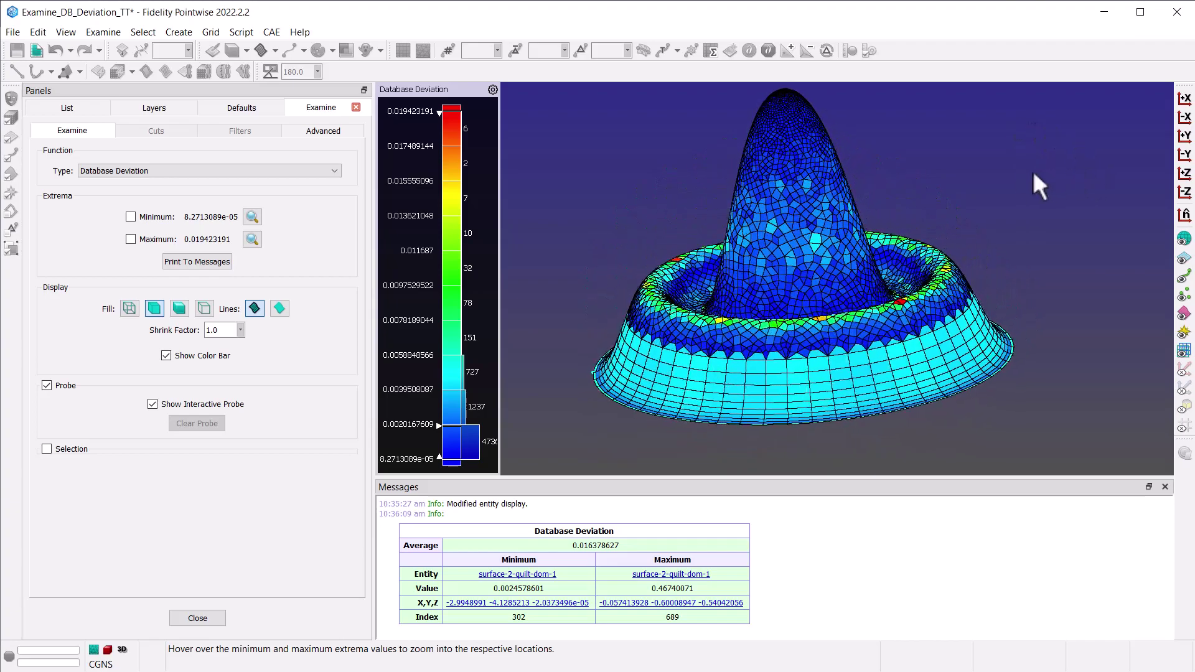
pyautogui.moveTo(1019, 184); pyautogui.dragTo(1023, 199, button='right')
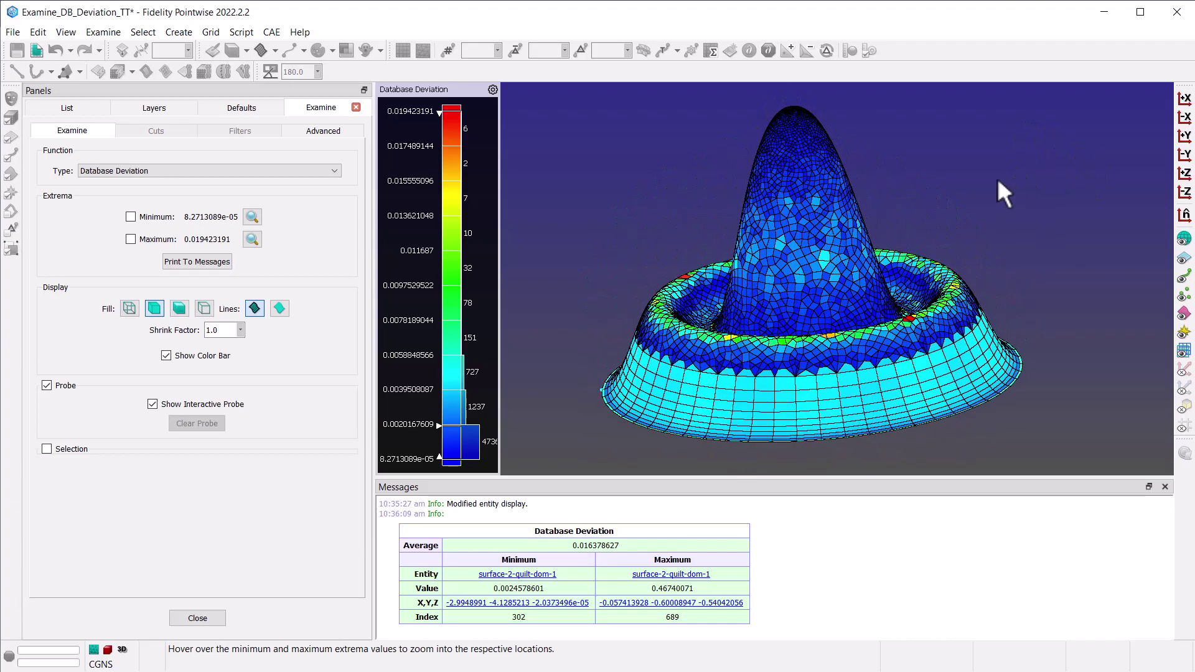